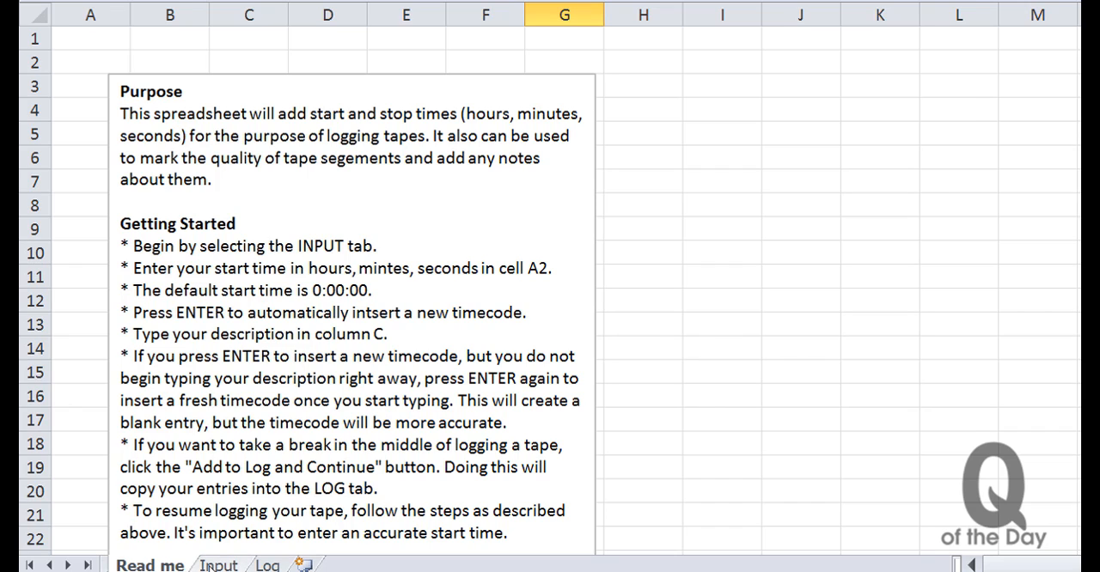
- Start logging on the Input sheet with a starting time code of 00:00:00
{"action": "left_click", "coordinate": [209, 566]}
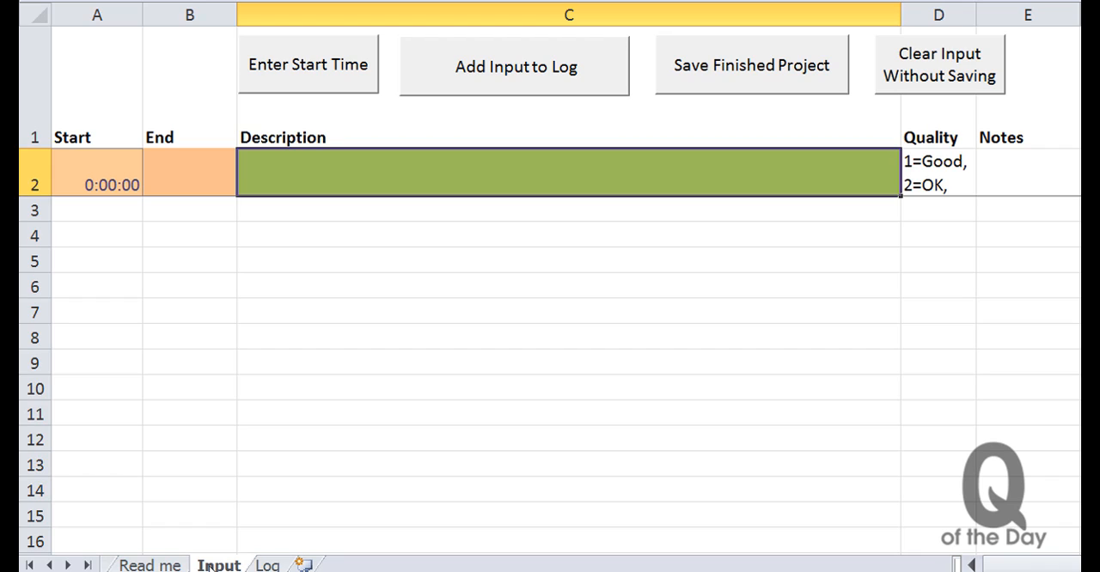
{"action": "left_click", "coordinate": [333, 70]}
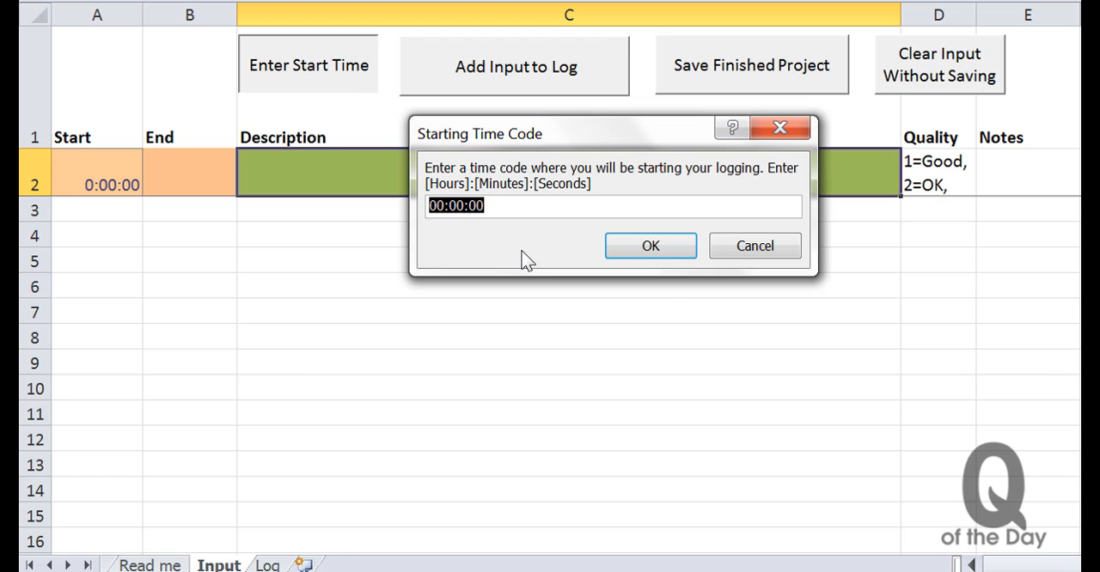
{"action": "left_click", "coordinate": [653, 244]}
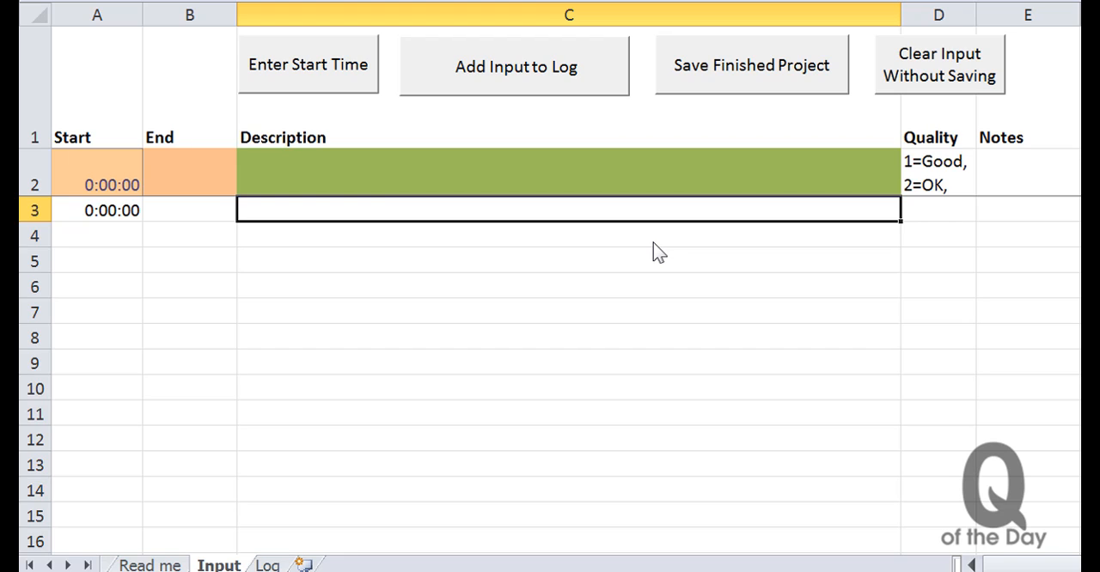
- Insert a fresh timecode row, then log the descriptions cow, dog and cat in consecutive timecoded rows
{"action": "left_click", "coordinate": [652, 242]}
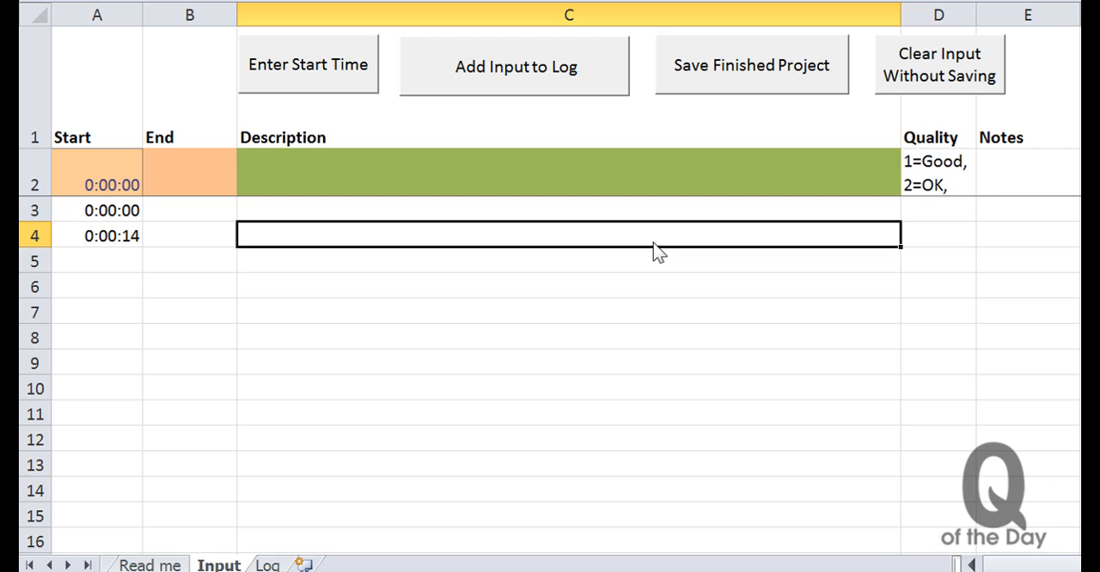
{"action": "type", "text": "cow"}
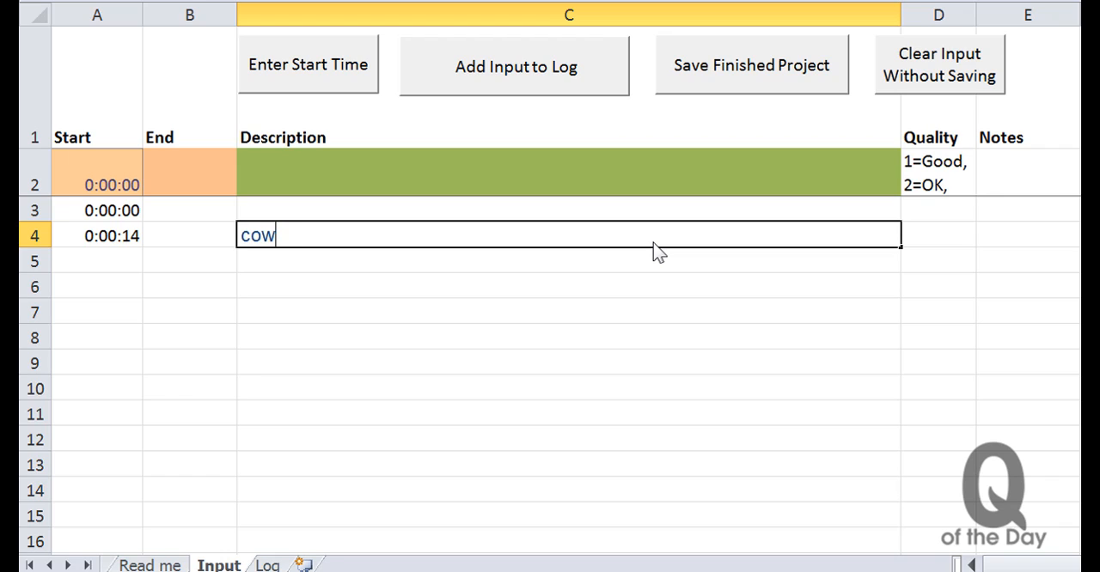
{"action": "key", "text": "Return"}
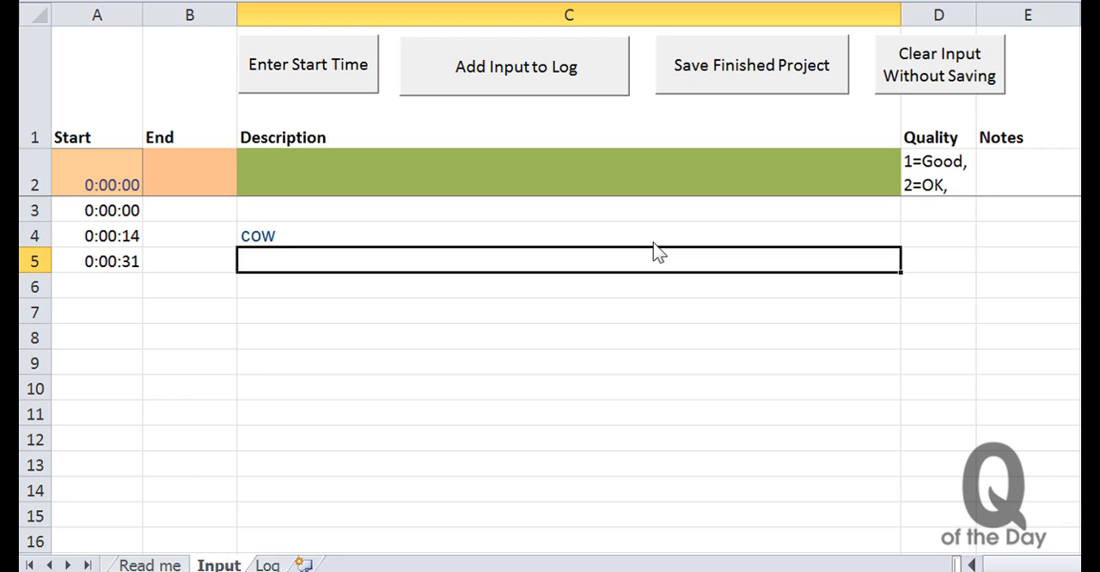
{"action": "type", "text": "dog"}
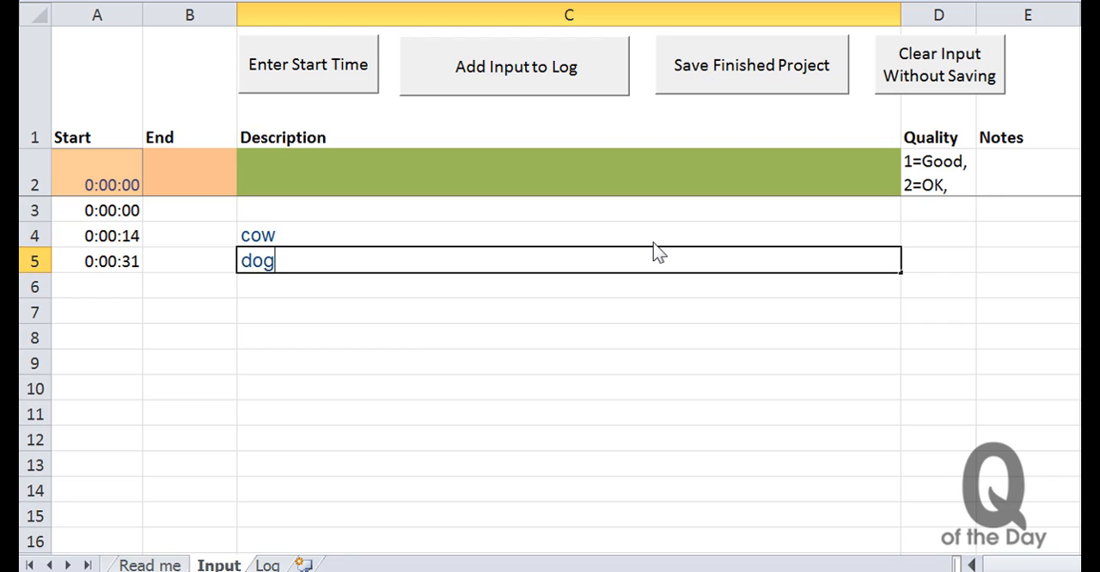
{"action": "key", "text": "Return"}
{"action": "type", "text": "cat"}
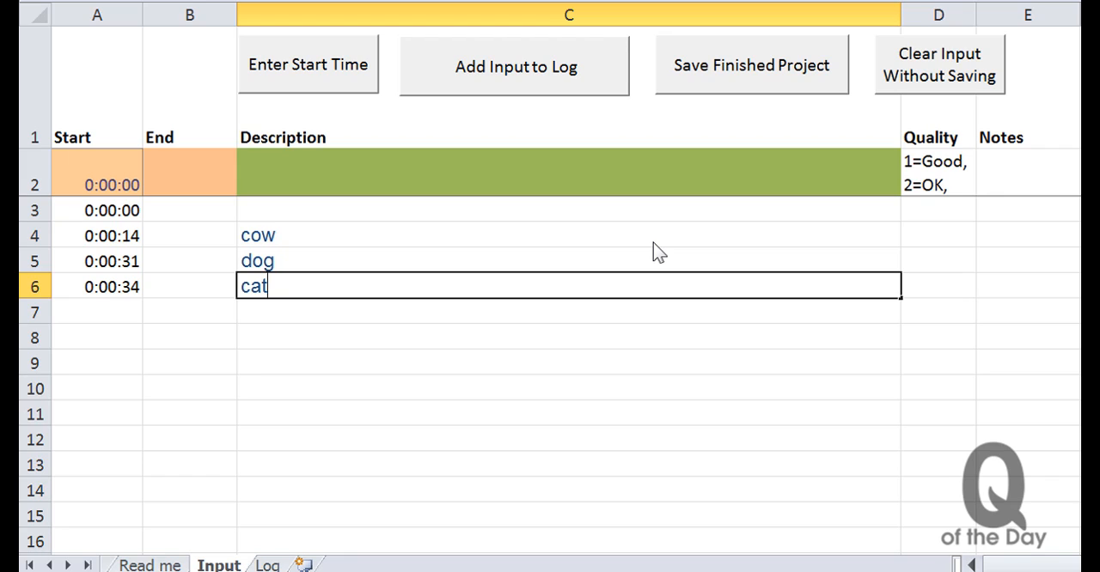
{"action": "key", "text": "Return"}
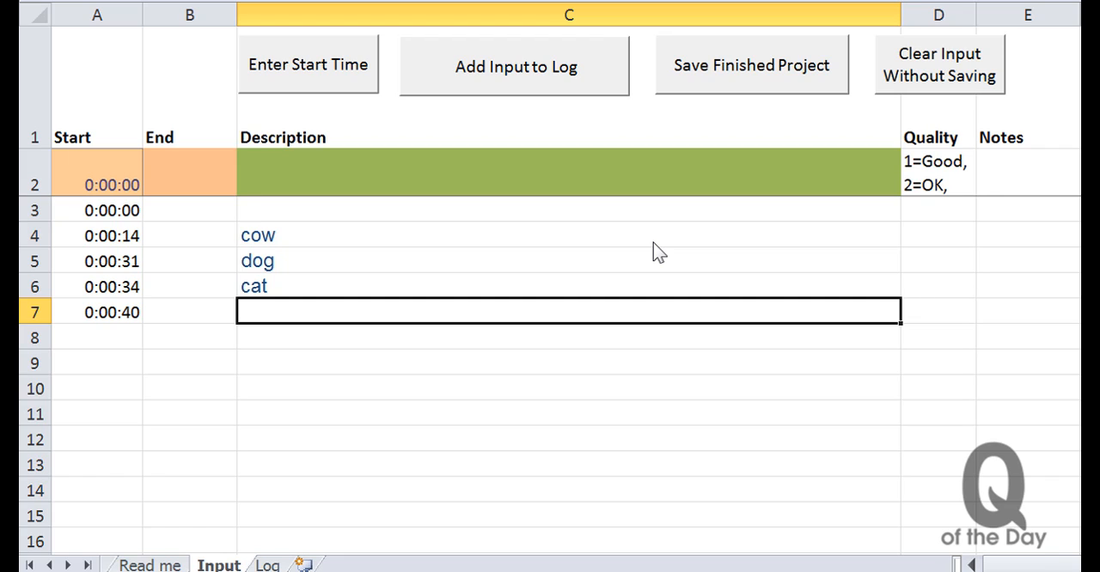
- Leave the current entry blank by inserting a fresh timecode, then log the descriptions house and barn
{"action": "key", "text": "Return"}
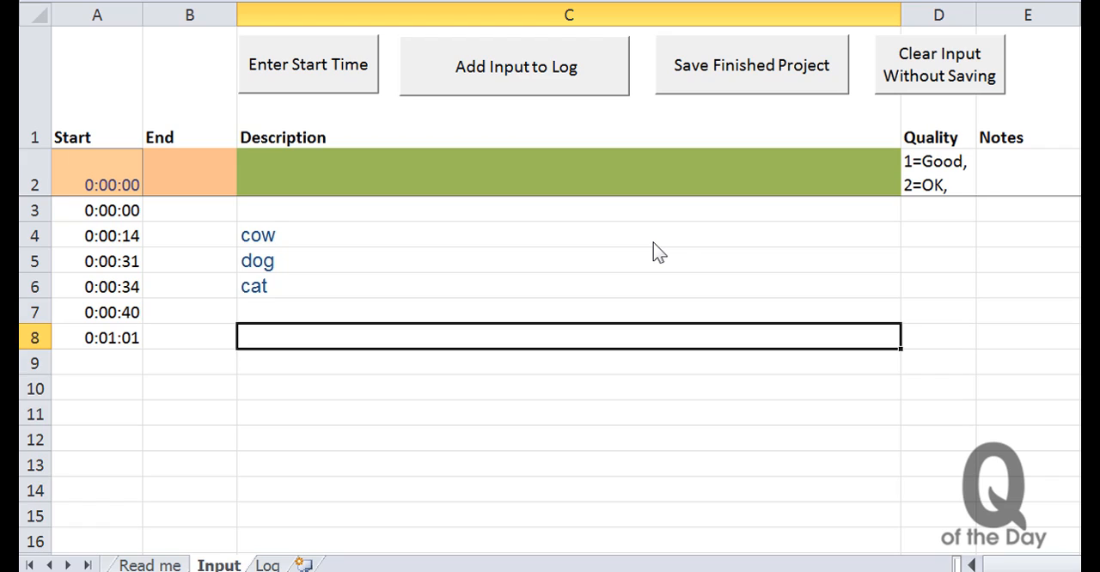
{"action": "type", "text": "house"}
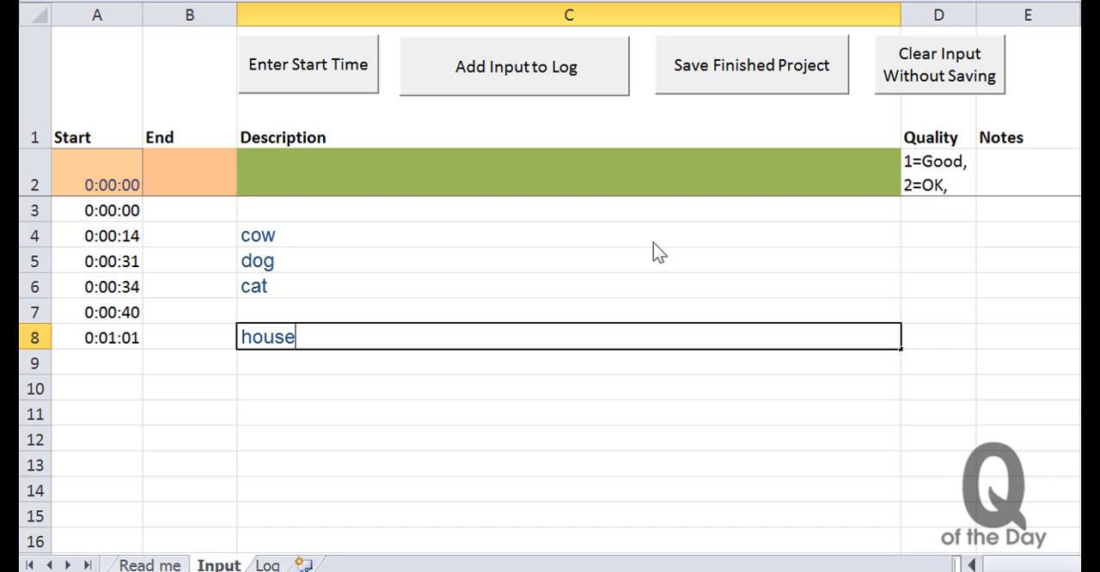
{"action": "key", "text": "Return"}
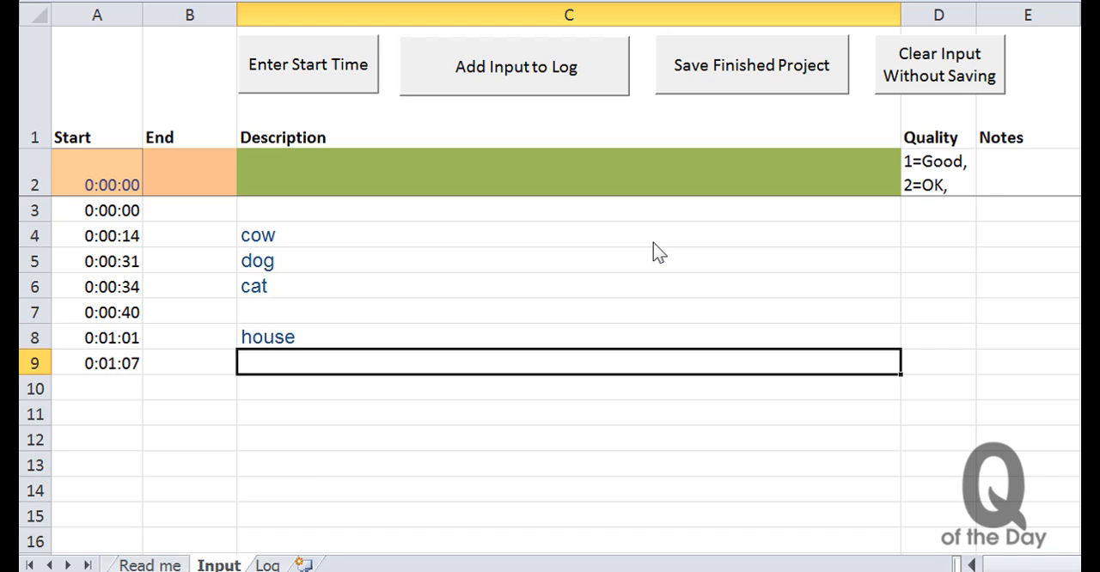
{"action": "type", "text": "barn"}
{"action": "key", "text": "Return"}
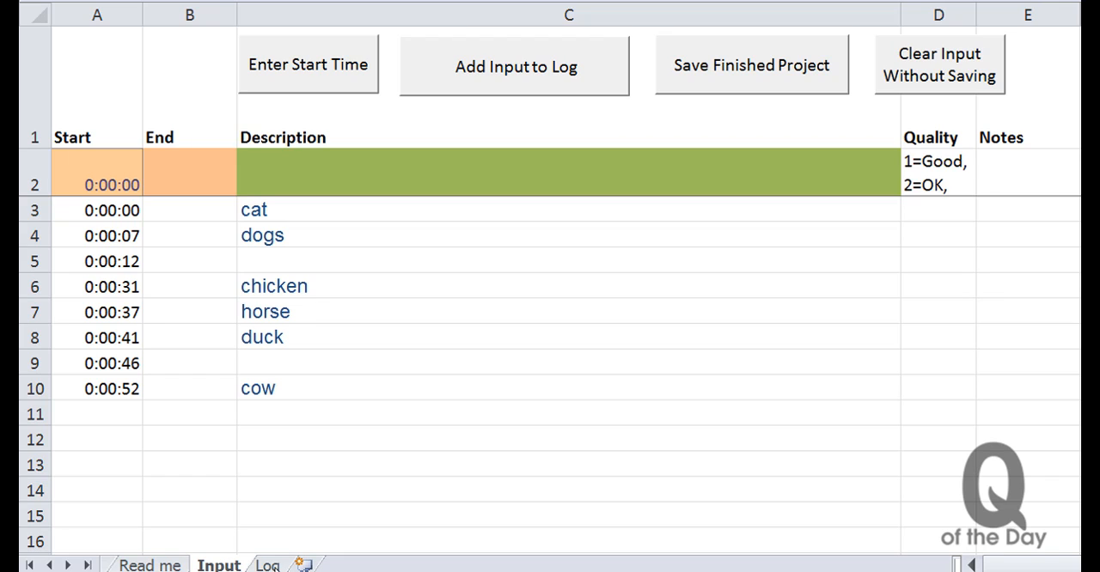
- Add the Input sheet's entries to the log, checking the Log sheet before and after the transfer
{"action": "left_click", "coordinate": [268, 566]}
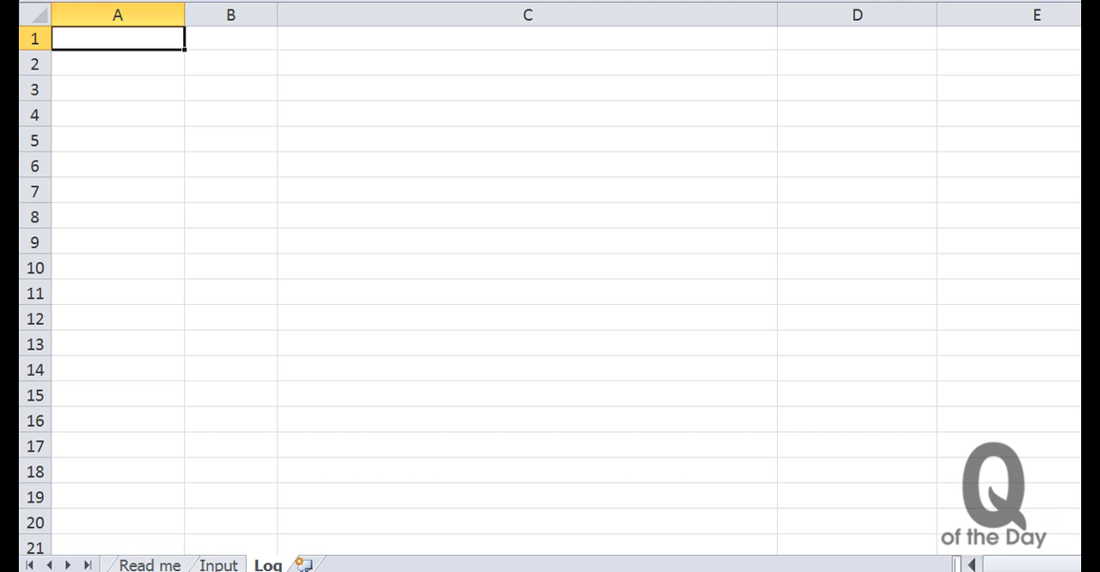
{"action": "left_click", "coordinate": [219, 565]}
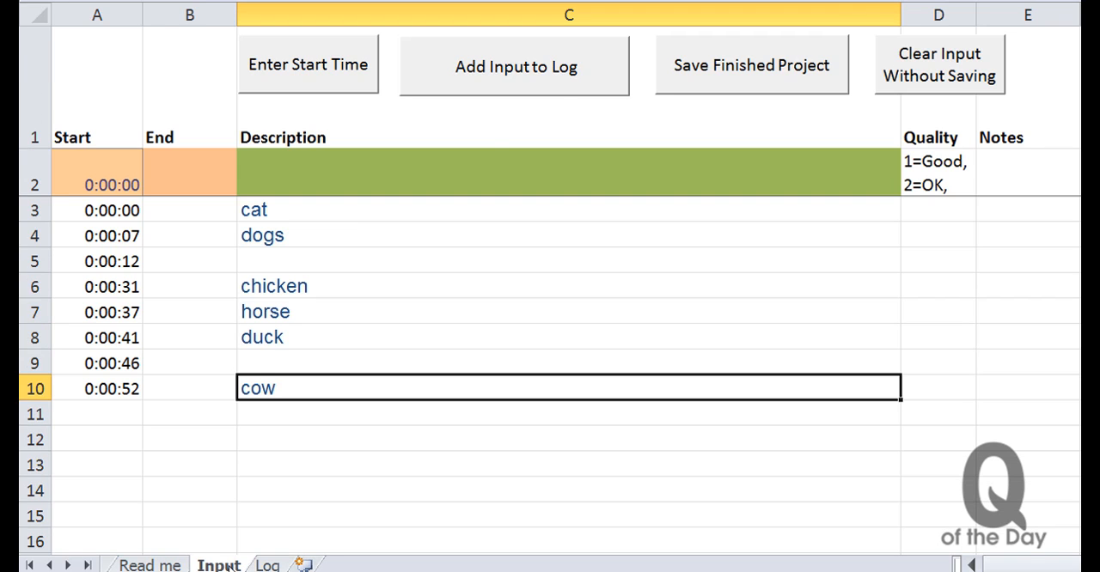
{"action": "left_click", "coordinate": [556, 89]}
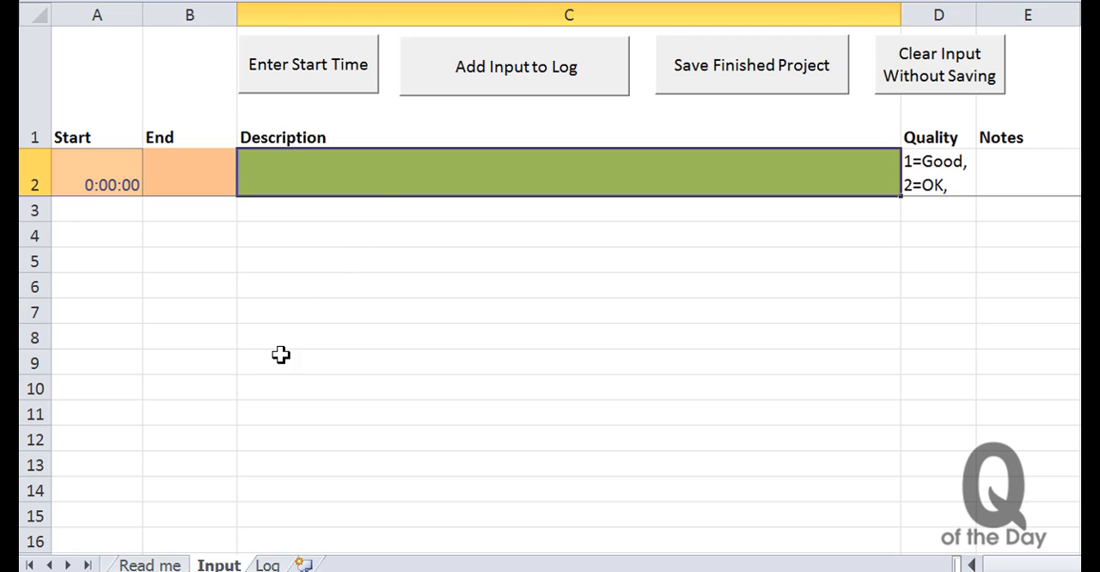
{"action": "left_click", "coordinate": [268, 565]}
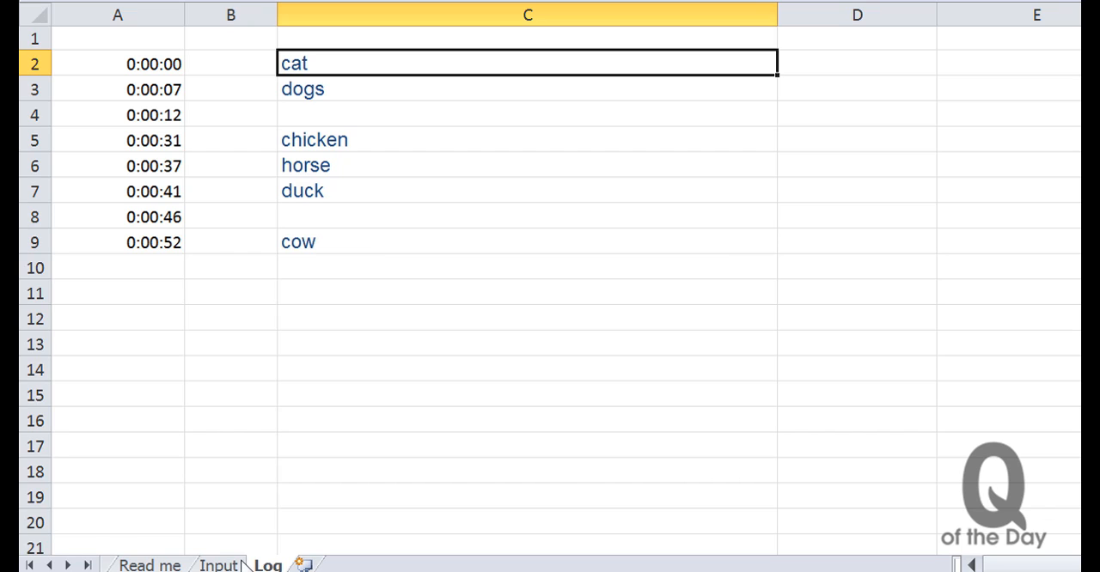
{"action": "left_click", "coordinate": [235, 564]}
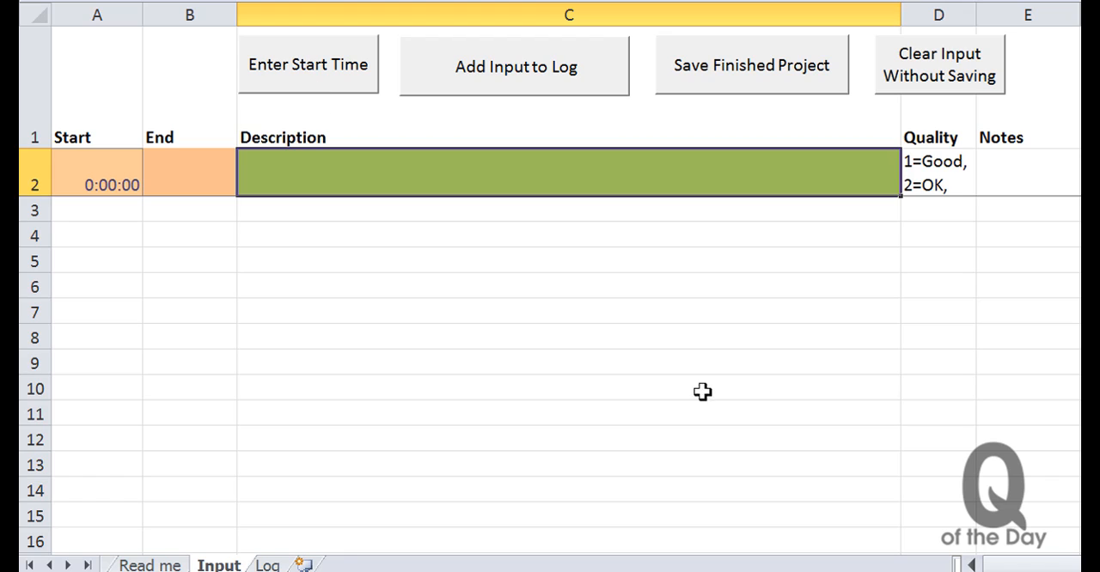
- Start a new logging session with the starting time code 0:3:11
{"action": "left_click", "coordinate": [348, 74]}
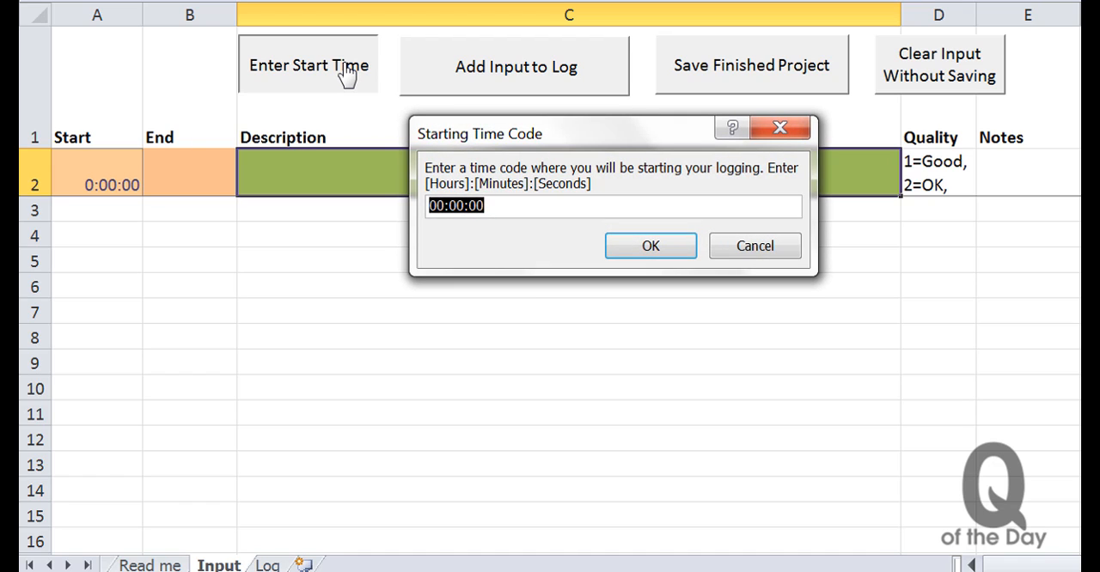
{"action": "type", "text": "0:3"}
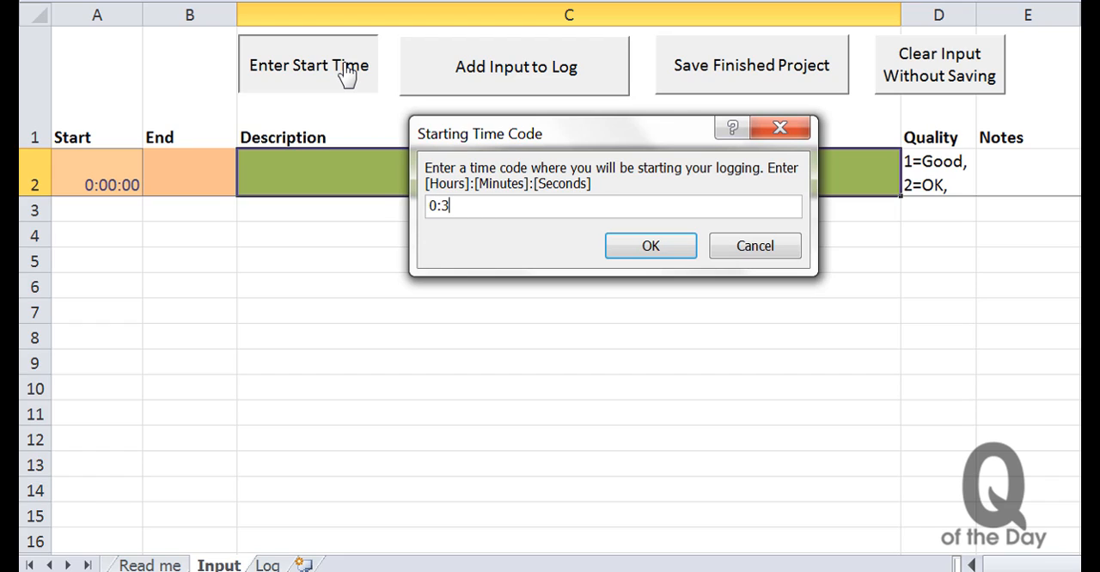
{"action": "type", "text": ":11"}
{"action": "key", "text": "Return"}
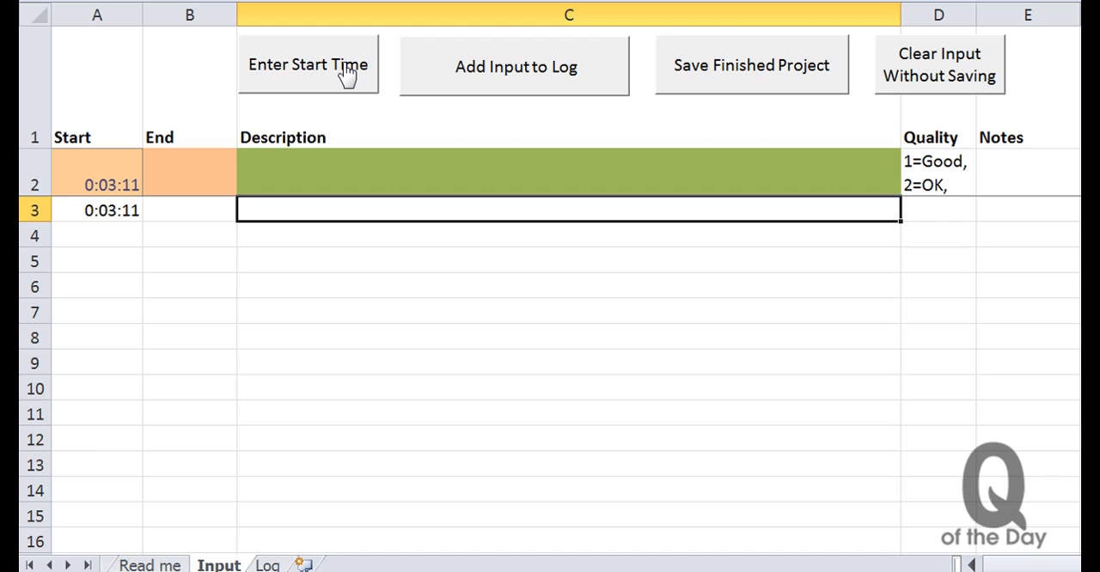
- Insert a fresh timecode row and log the descriptions red dress and blue sky in consecutive rows
{"action": "left_click", "coordinate": [348, 76]}
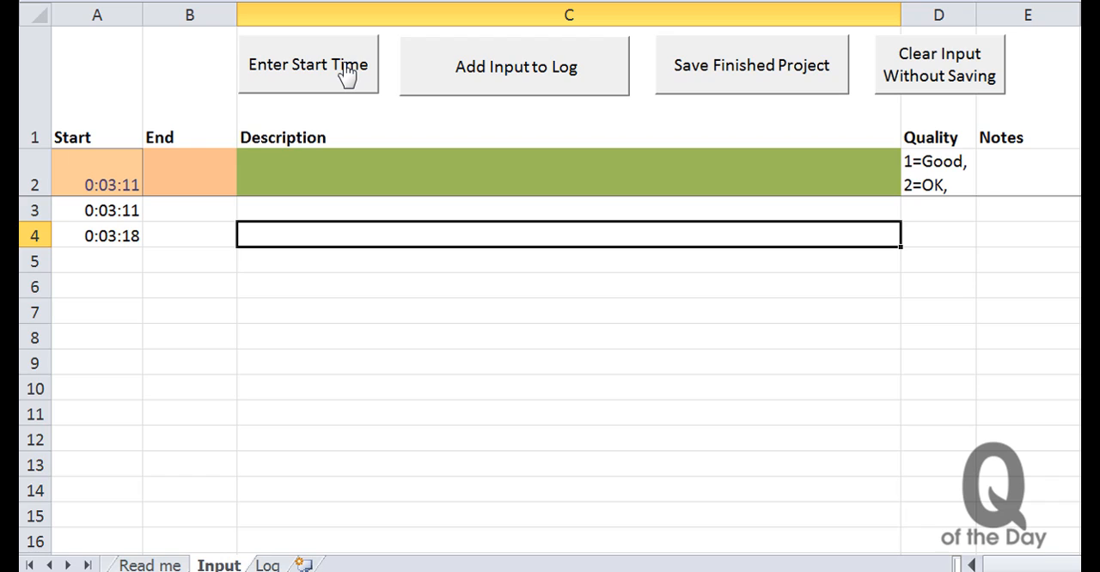
{"action": "type", "text": "red dre"}
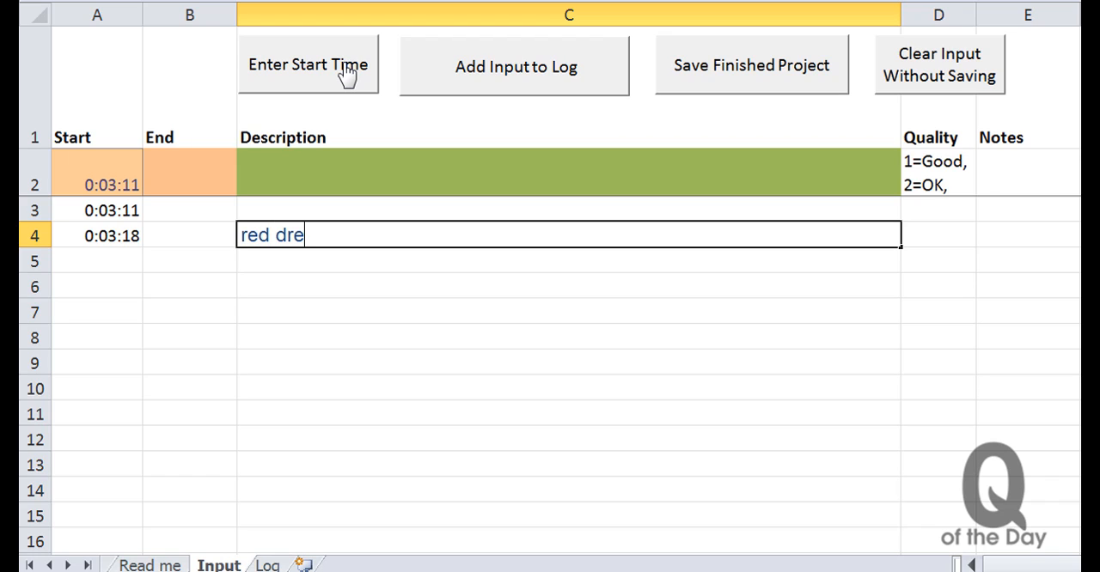
{"action": "type", "text": "ss"}
{"action": "key", "text": "Return"}
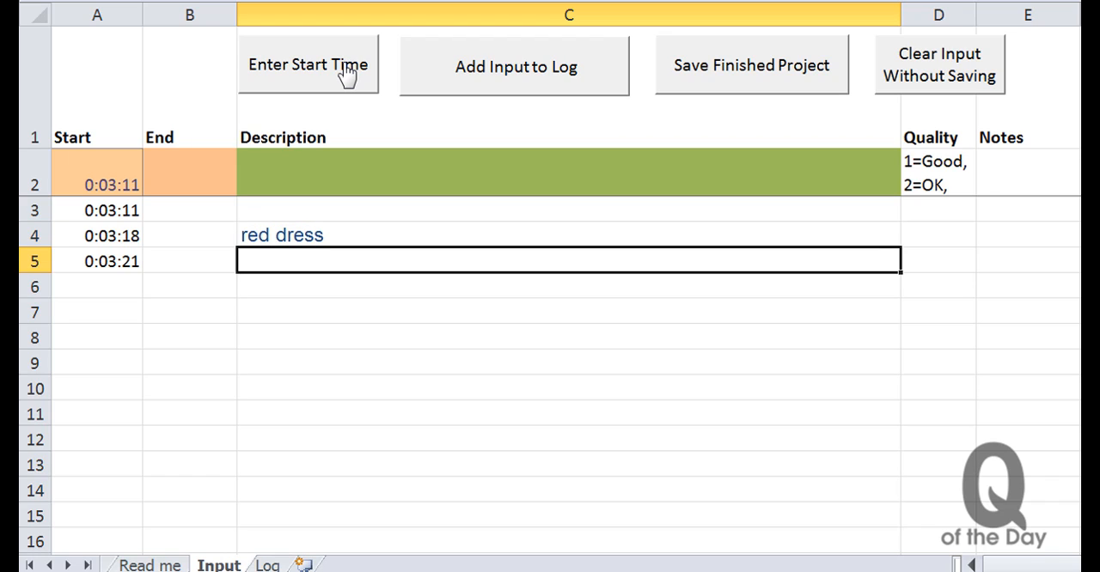
{"action": "type", "text": "blue"}
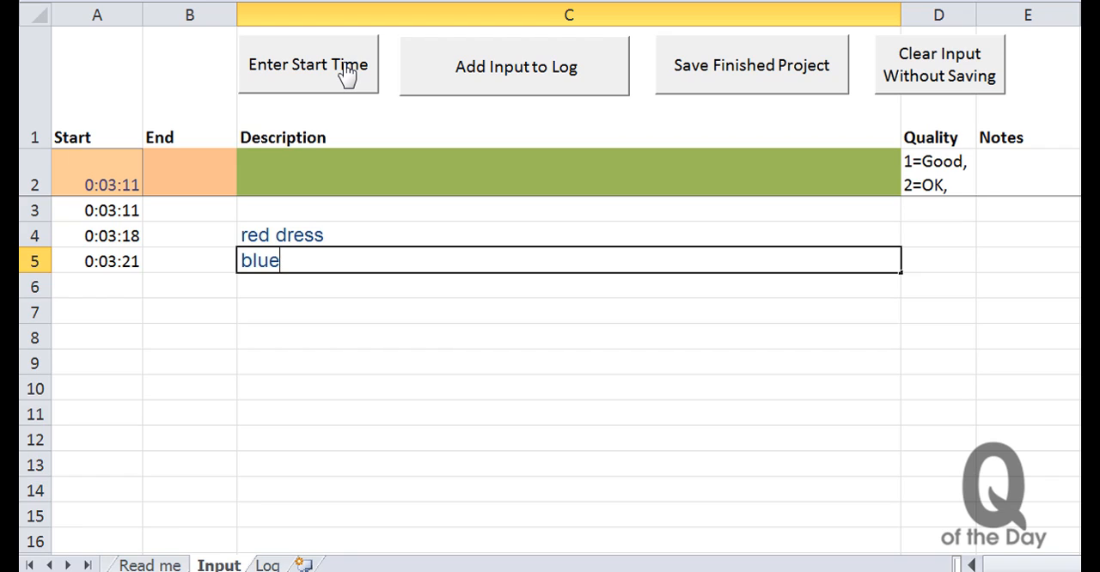
{"action": "type", "text": " sky"}
{"action": "key", "text": "Return"}
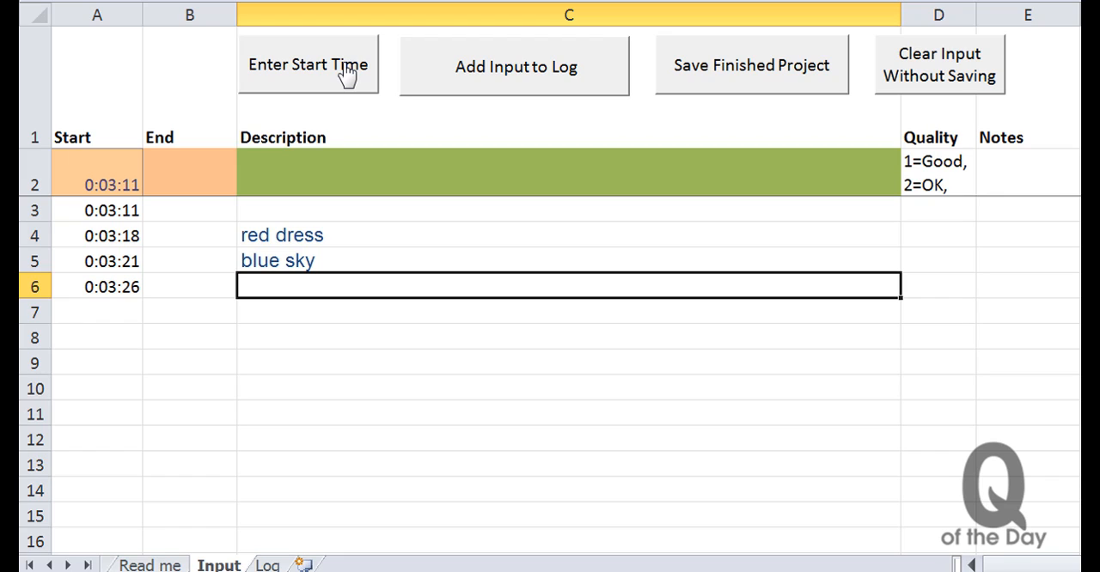
- Add the second batch of entries to the log, review them on the Log sheet and return to Input
{"action": "left_click", "coordinate": [533, 87]}
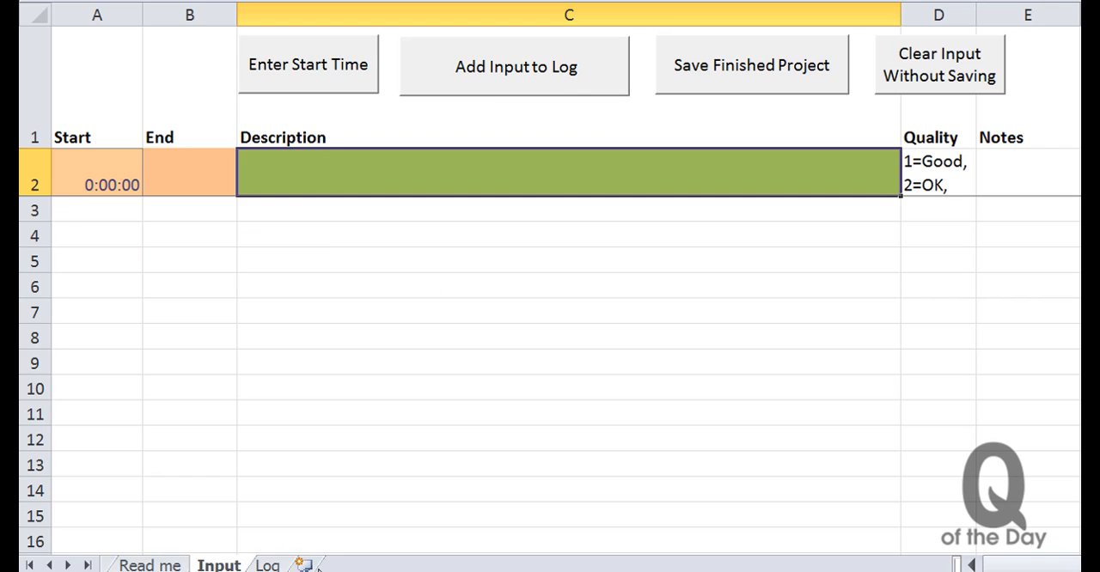
{"action": "left_click", "coordinate": [267, 564]}
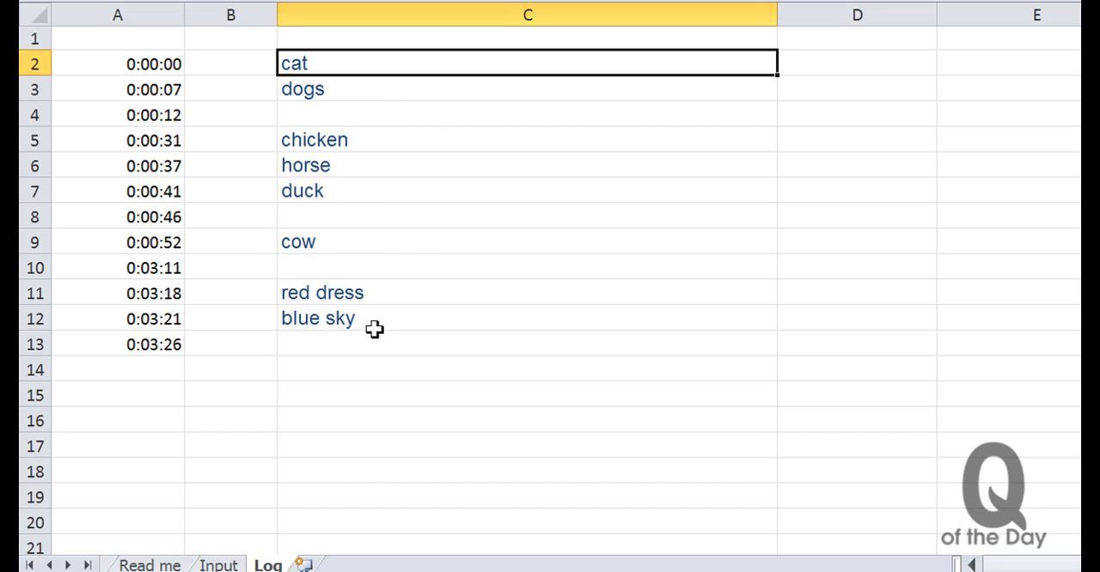
{"action": "left_click", "coordinate": [219, 564]}
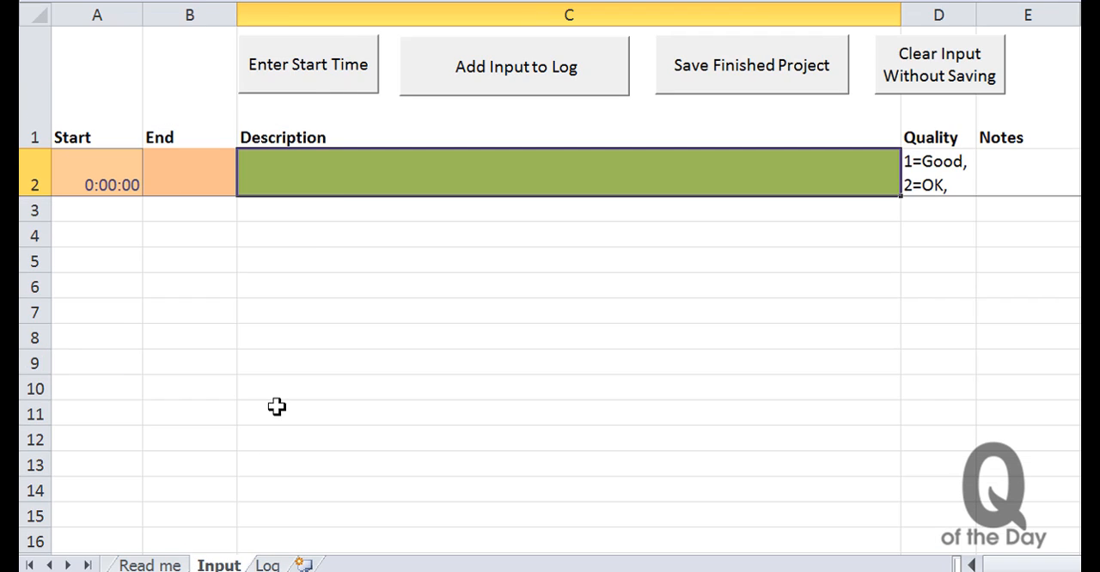
- Start another logging session with the starting time code 0:5:32
{"action": "left_click", "coordinate": [321, 76]}
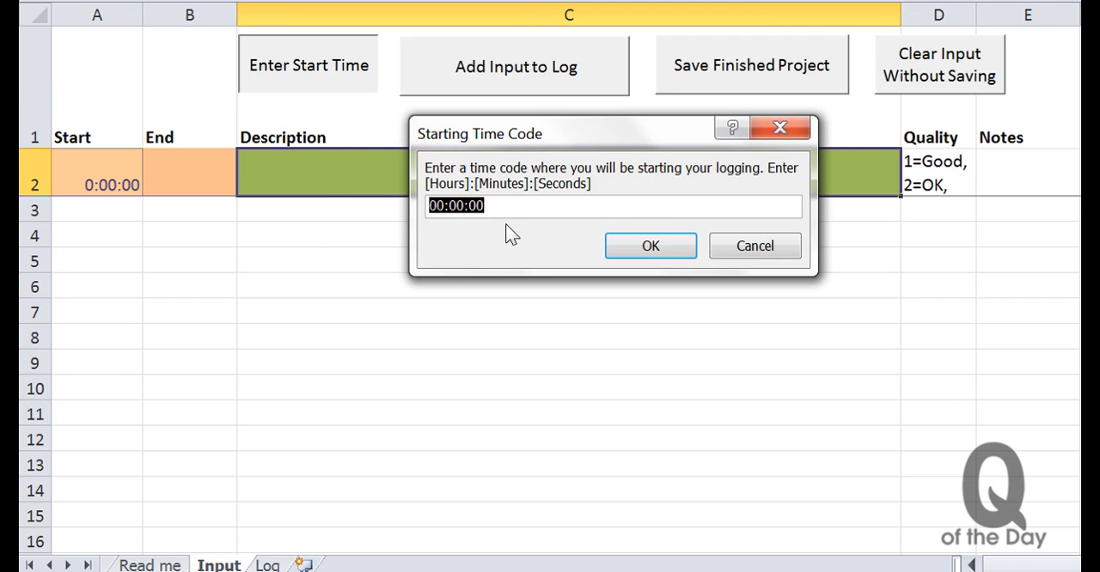
{"action": "type", "text": "0:"}
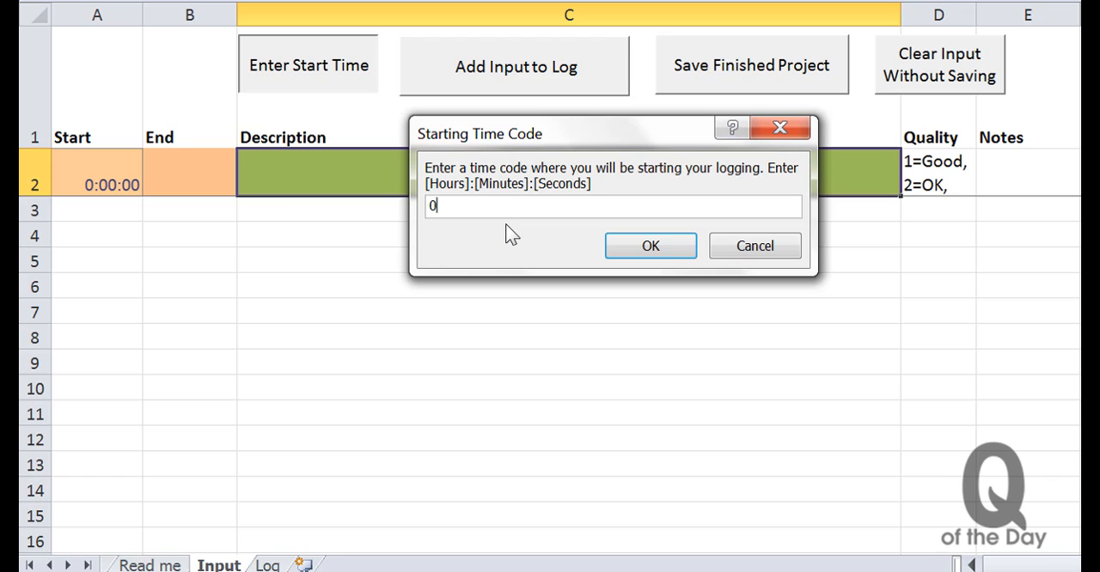
{"action": "type", "text": "5:32"}
{"action": "key", "text": "Return"}
- Log the descriptions mom, dad, sister and brother in consecutive rows and add these entries to the log
{"action": "type", "text": "mom"}
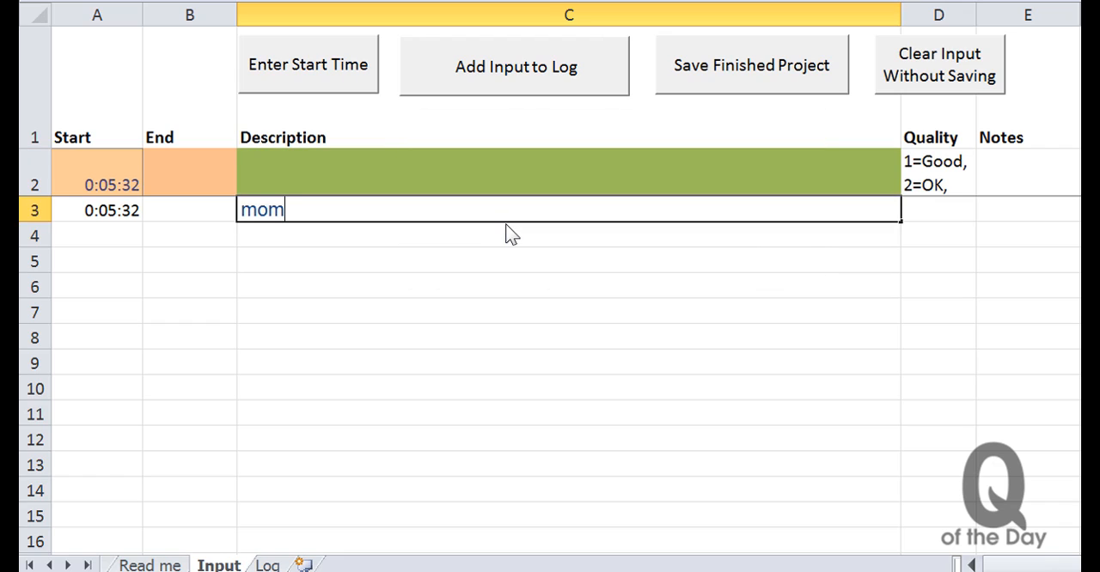
{"action": "key", "text": "Return"}
{"action": "type", "text": "dad"}
{"action": "key", "text": "Return"}
{"action": "type", "text": "s"}
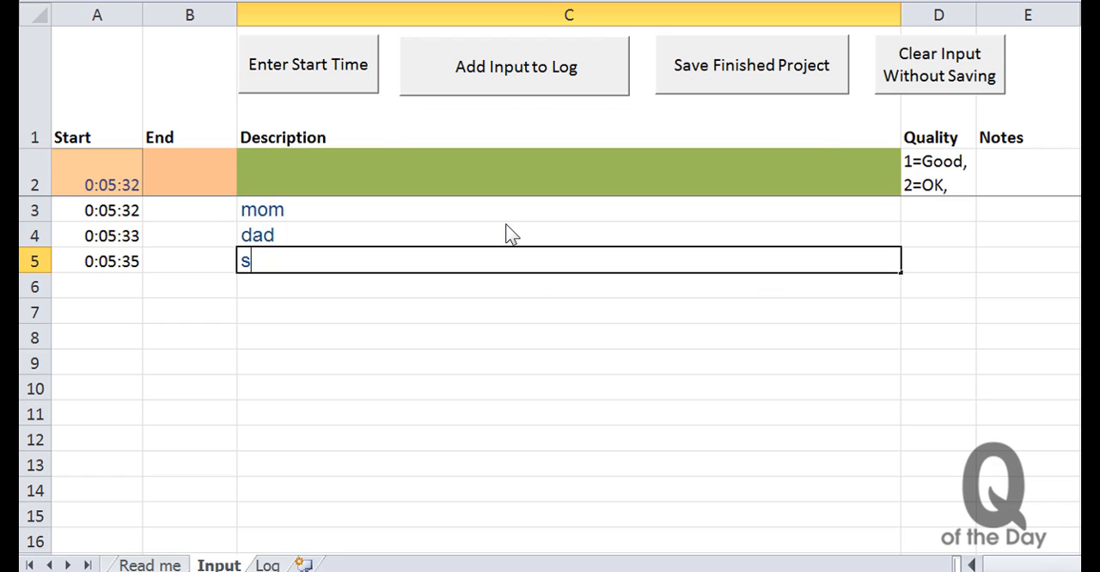
{"action": "type", "text": "ister"}
{"action": "key", "text": "Return"}
{"action": "type", "text": "brother"}
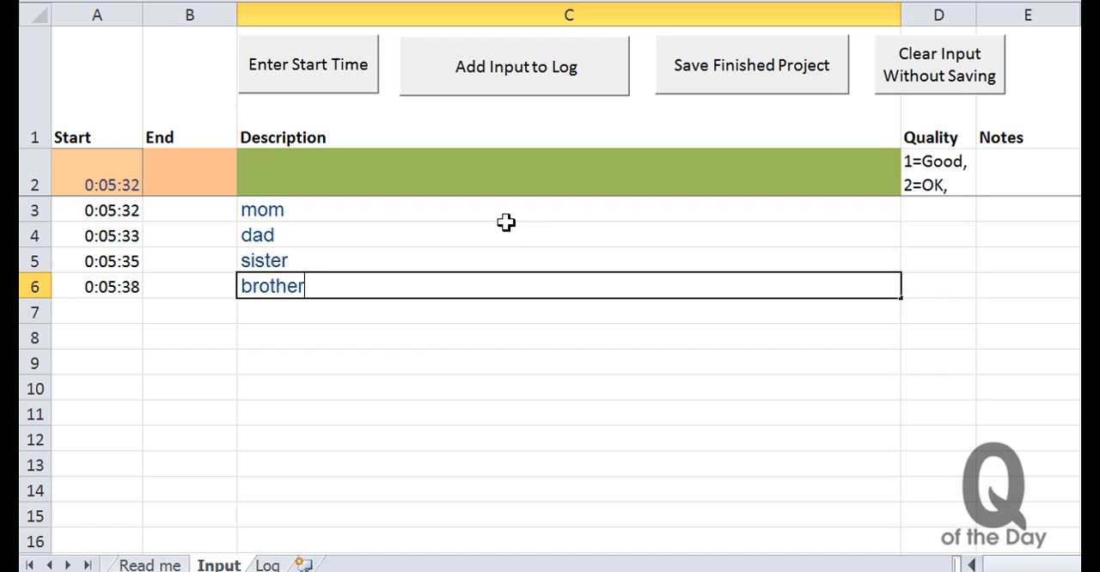
{"action": "left_click", "coordinate": [514, 96]}
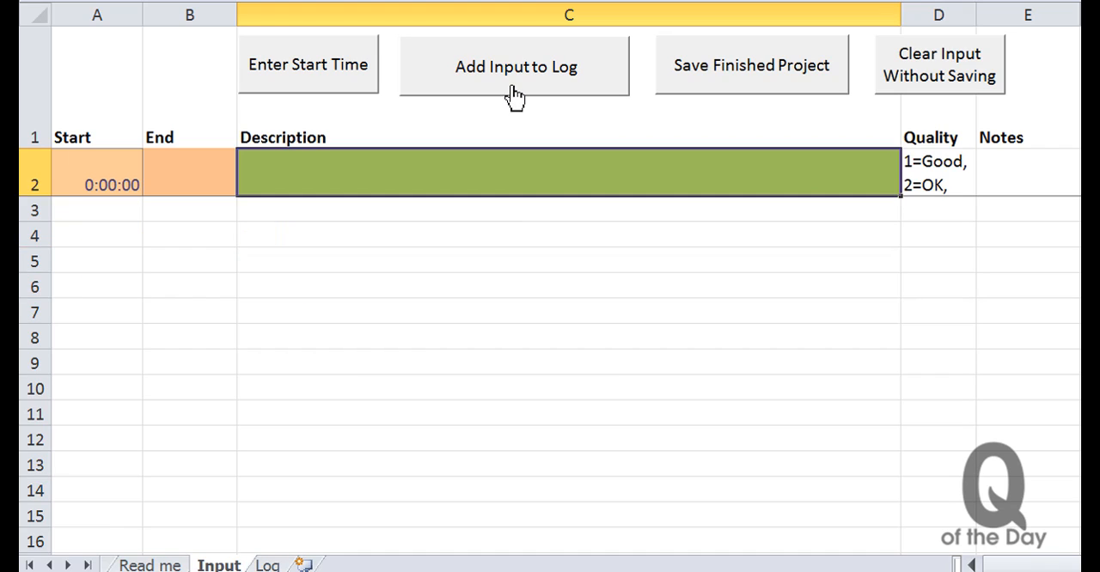
- Add the batch of entries starting with cat to the log, review it on the Log sheet and return to Input
{"action": "left_click", "coordinate": [282, 565]}
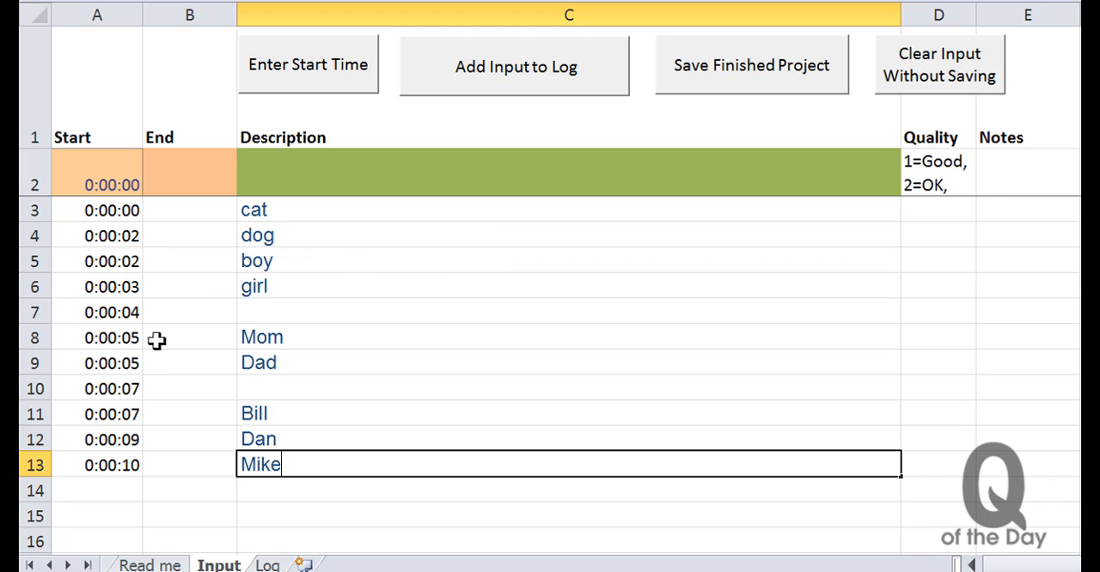
{"action": "left_click", "coordinate": [534, 73]}
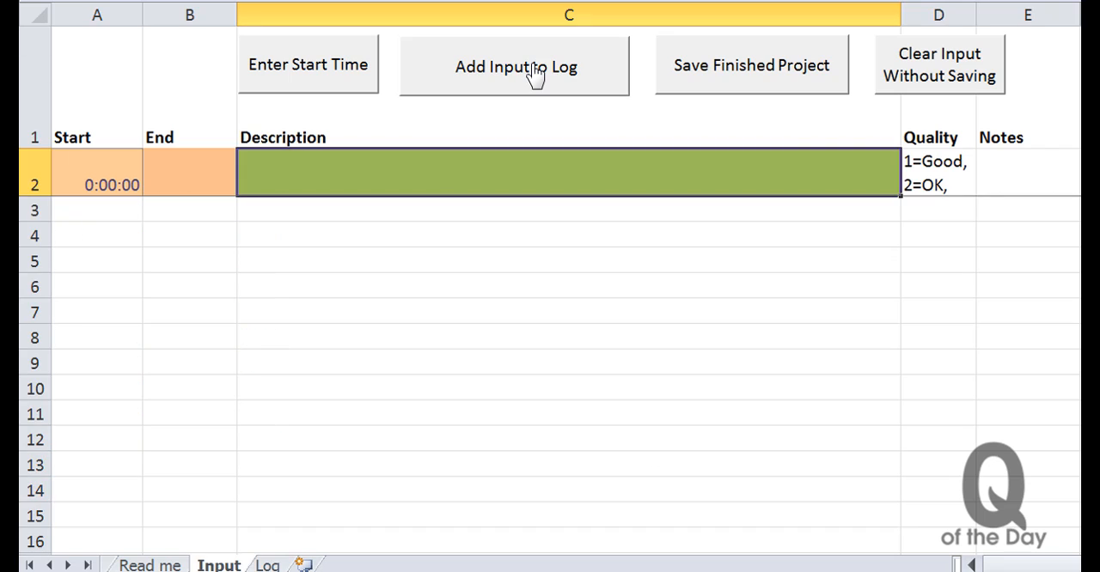
{"action": "left_click", "coordinate": [268, 565]}
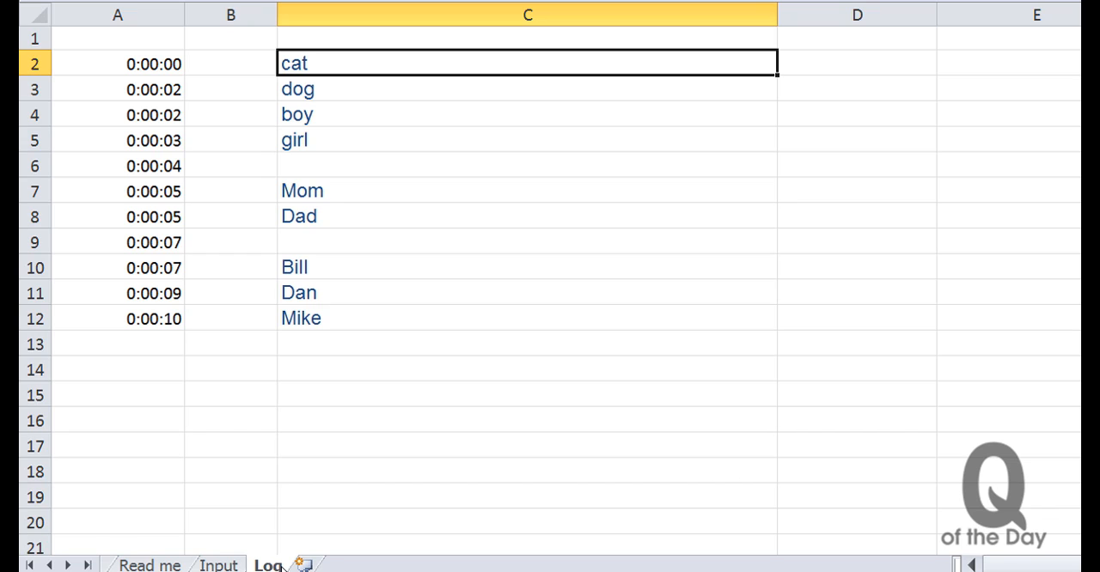
{"action": "left_click", "coordinate": [218, 564]}
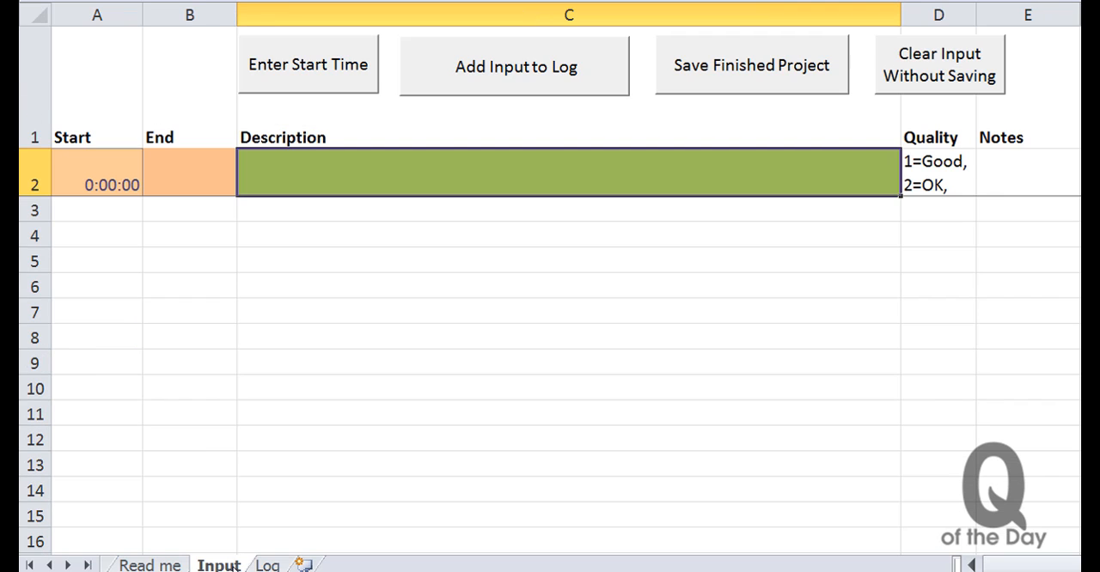
- Save the finished project under the name Cats and check the Log and Input sheets
{"action": "left_click", "coordinate": [799, 85]}
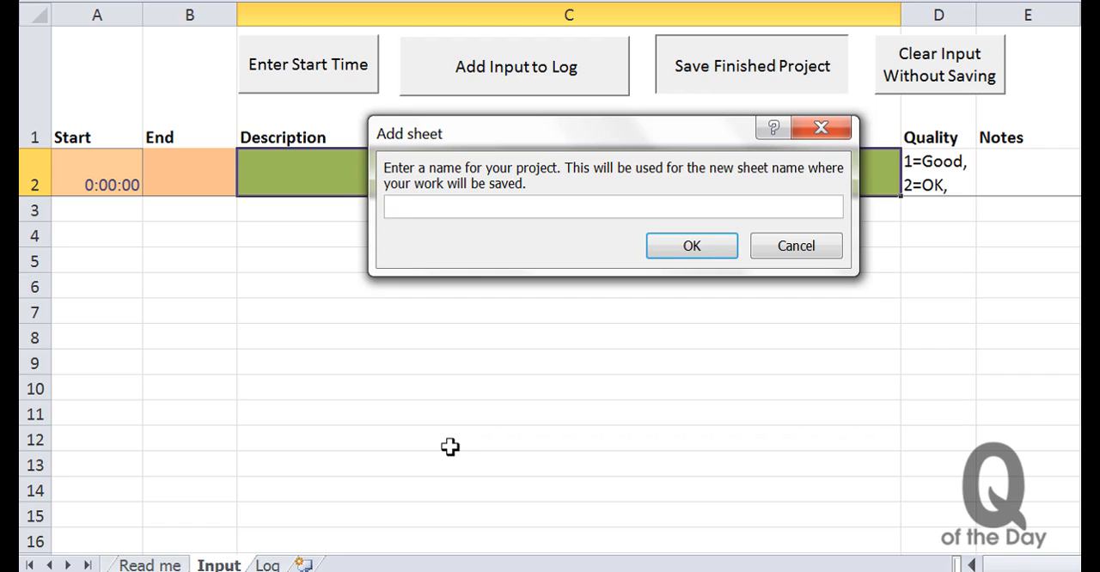
{"action": "type", "text": "Cats"}
{"action": "left_click", "coordinate": [709, 250]}
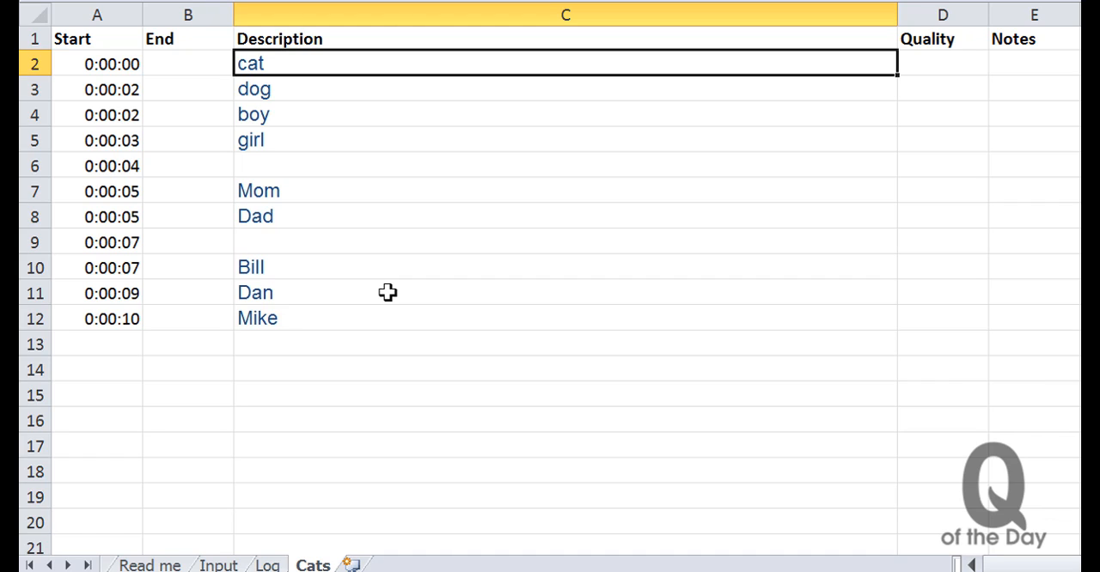
{"action": "left_click", "coordinate": [267, 564]}
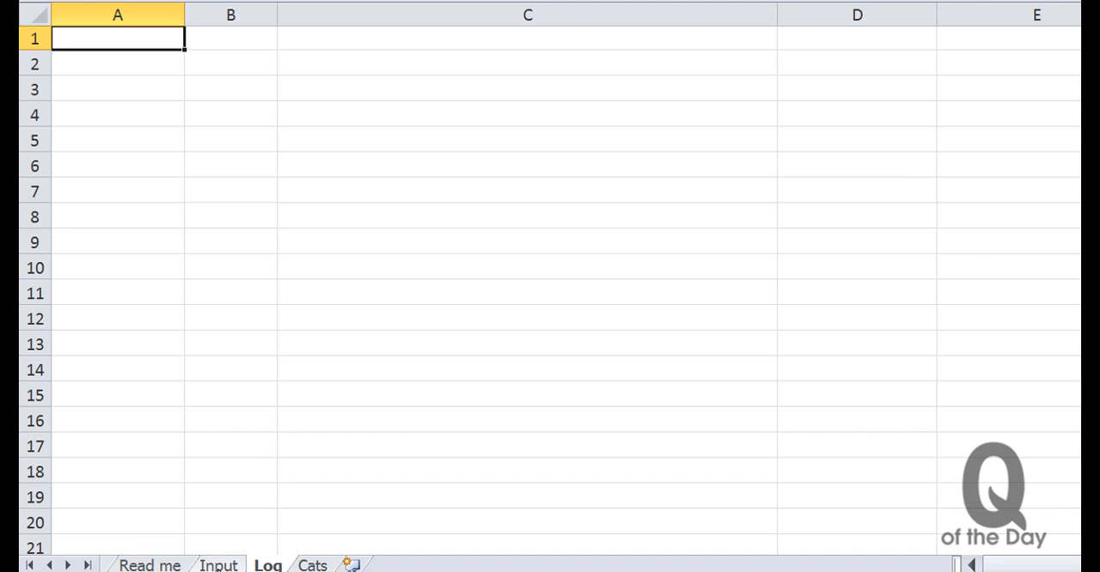
{"action": "left_click", "coordinate": [219, 567]}
{"action": "left_click", "coordinate": [269, 565]}
- Permanently delete the Cats sheet from the workbook
{"action": "left_click", "coordinate": [323, 566]}
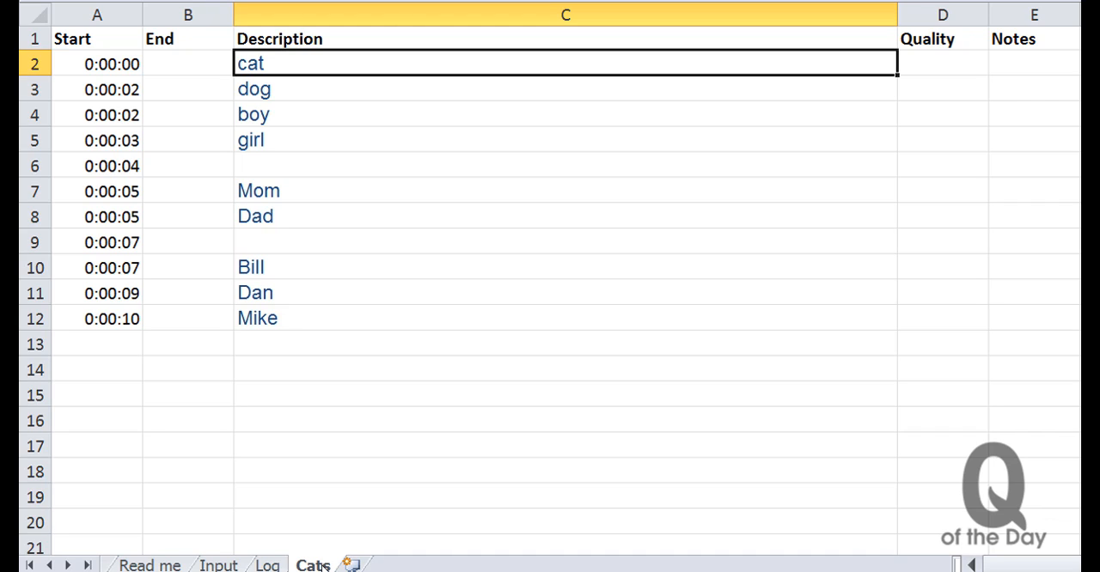
{"action": "right_click", "coordinate": [325, 566]}
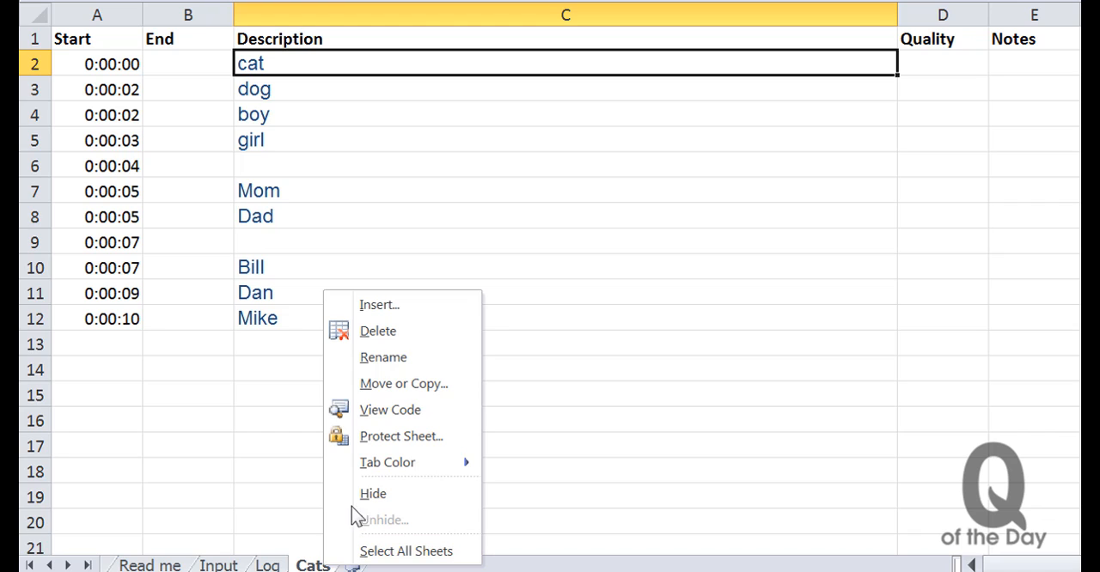
{"action": "left_click", "coordinate": [444, 333]}
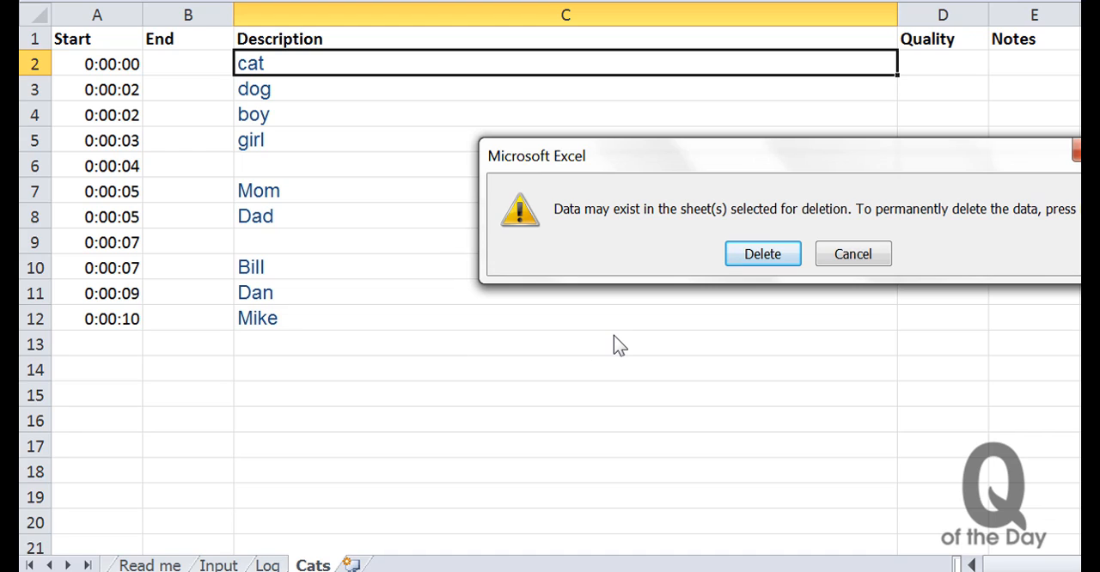
{"action": "left_click", "coordinate": [755, 271]}
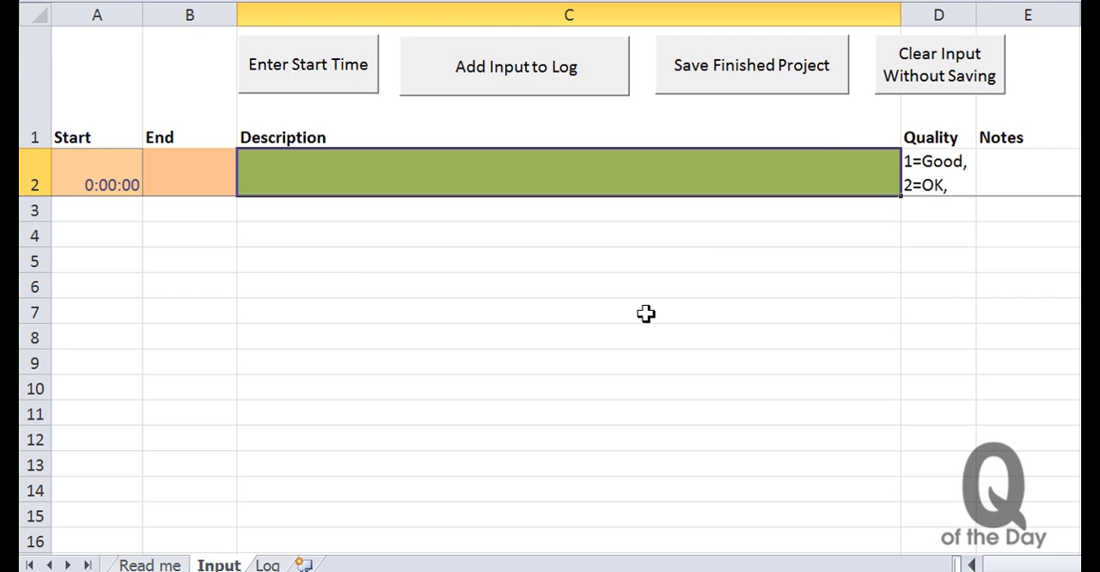
- Start a logging session at time code 00:00:00 and log the descriptions boy, girl and mom in consecutive rows
{"action": "left_click", "coordinate": [356, 68]}
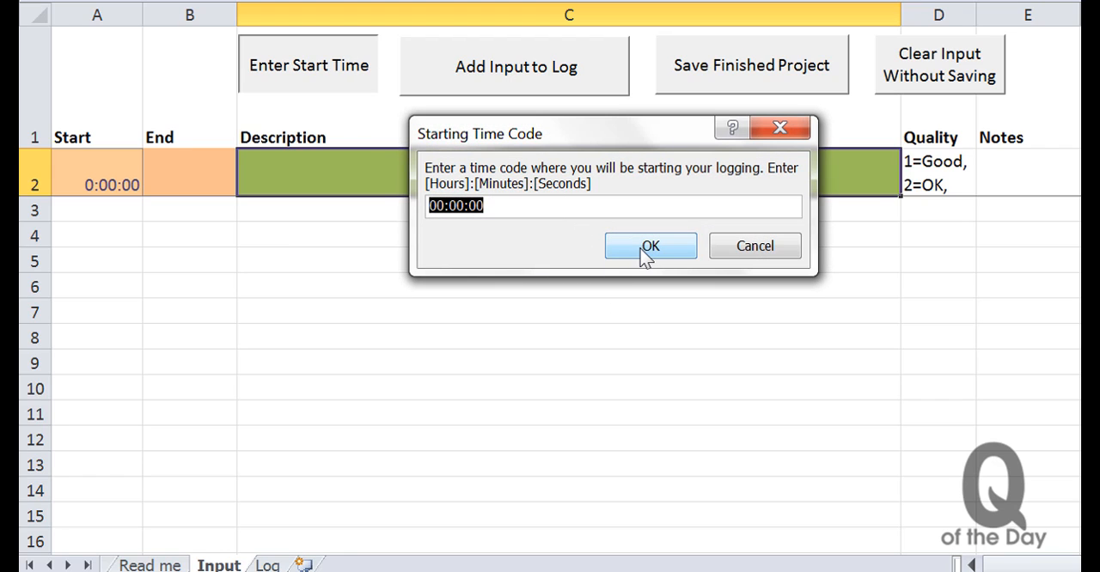
{"action": "left_click", "coordinate": [642, 245]}
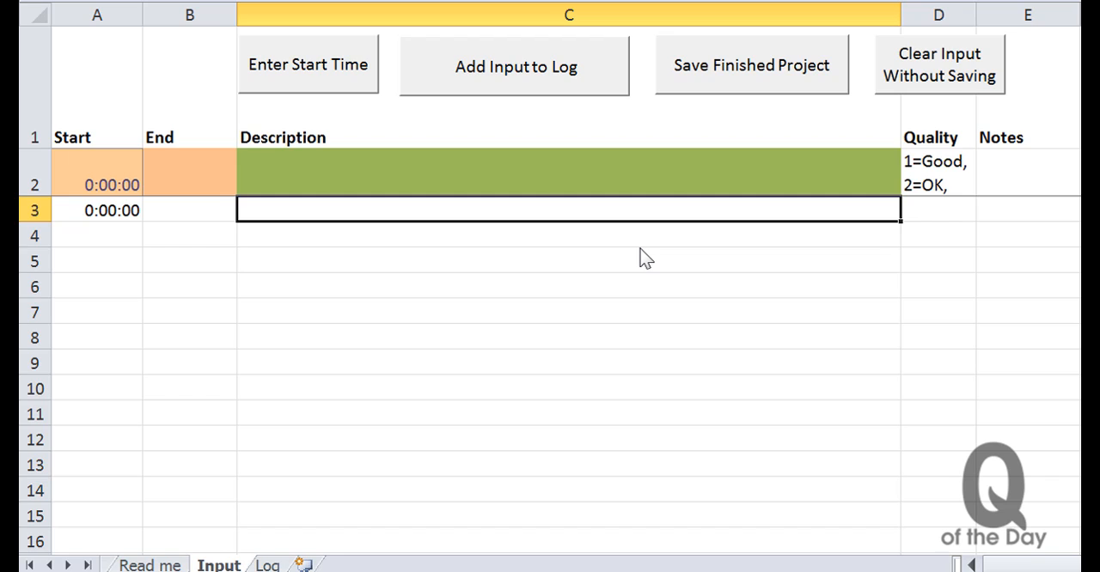
{"action": "type", "text": "boy"}
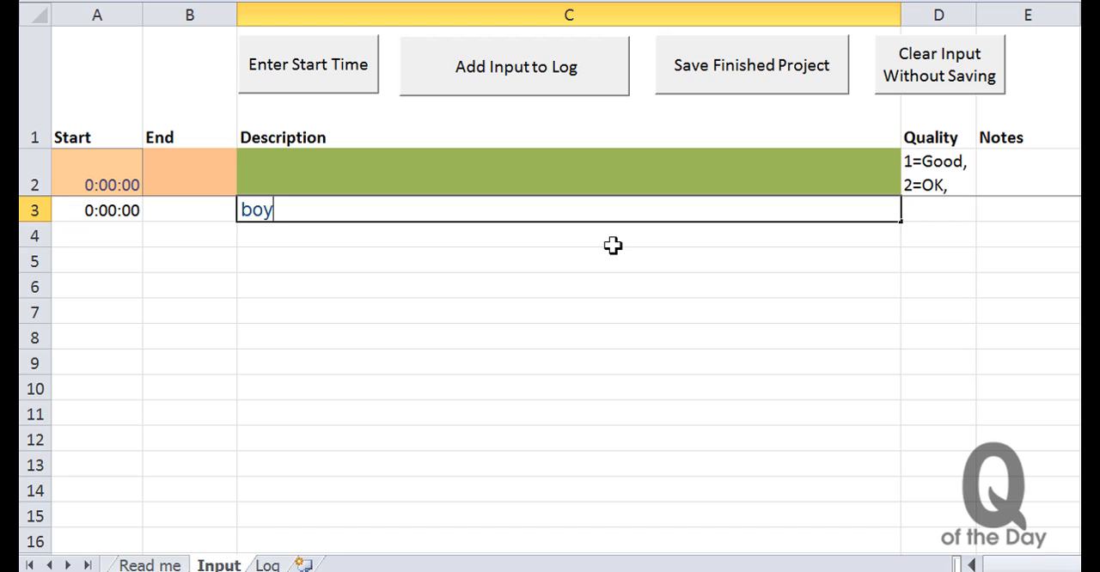
{"action": "key", "text": "Return"}
{"action": "type", "text": "girl"}
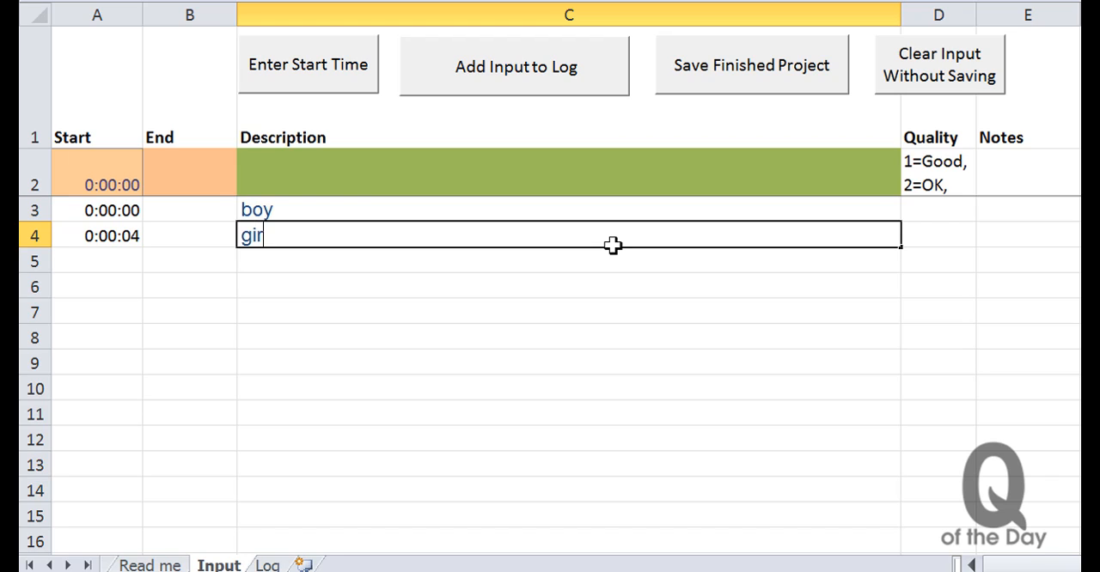
{"action": "key", "text": "Return"}
{"action": "type", "text": "mom"}
{"action": "key", "text": "Return"}
{"action": "key", "text": "Return"}
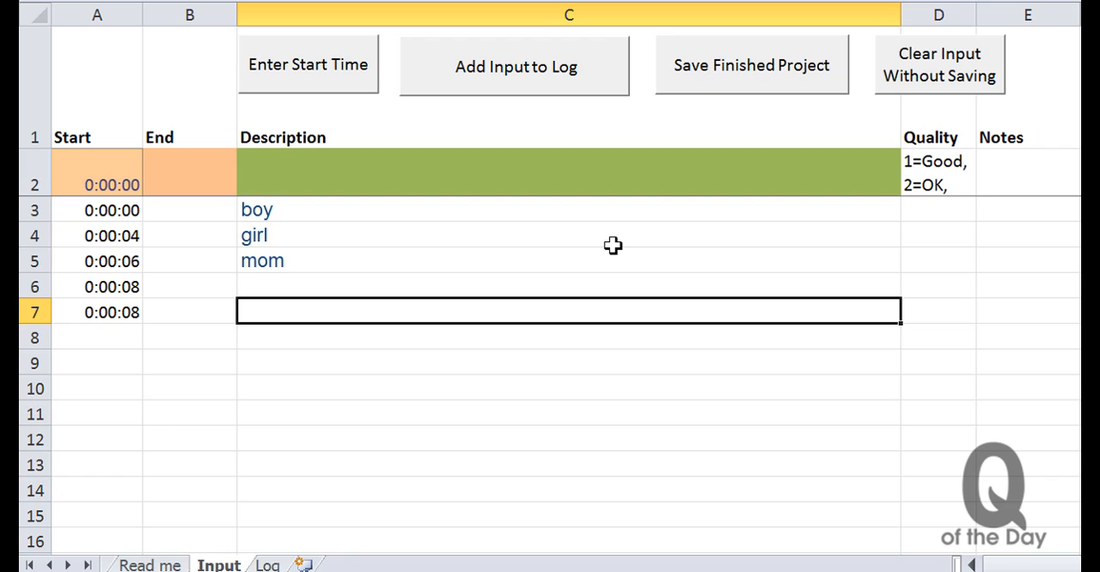
- Log the description Dad in a fresh timecode row after two blank ones and stamp its end time
{"action": "key", "text": "Return"}
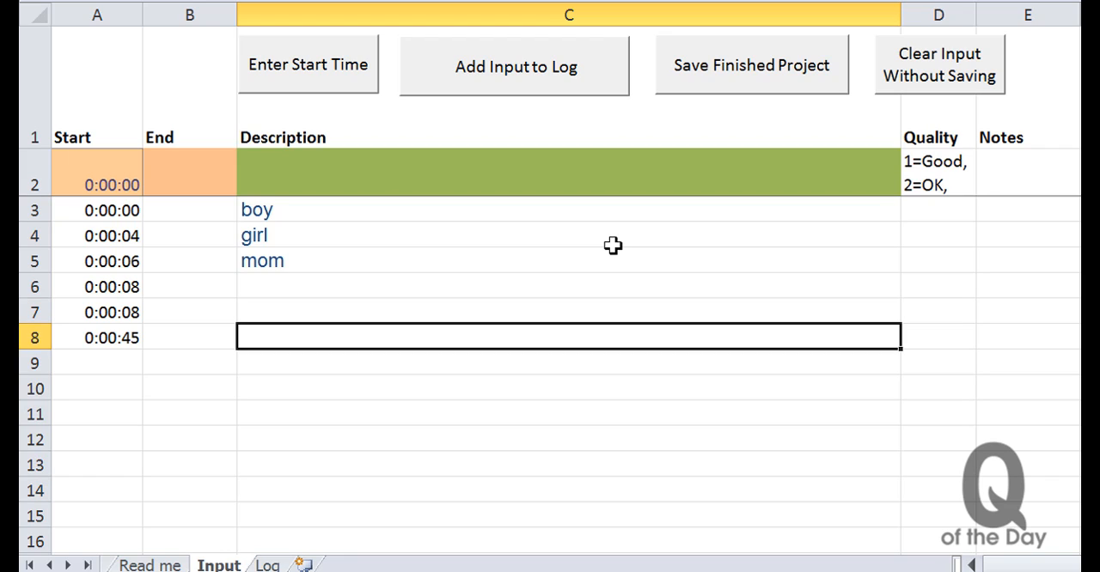
{"action": "type", "text": "Dad"}
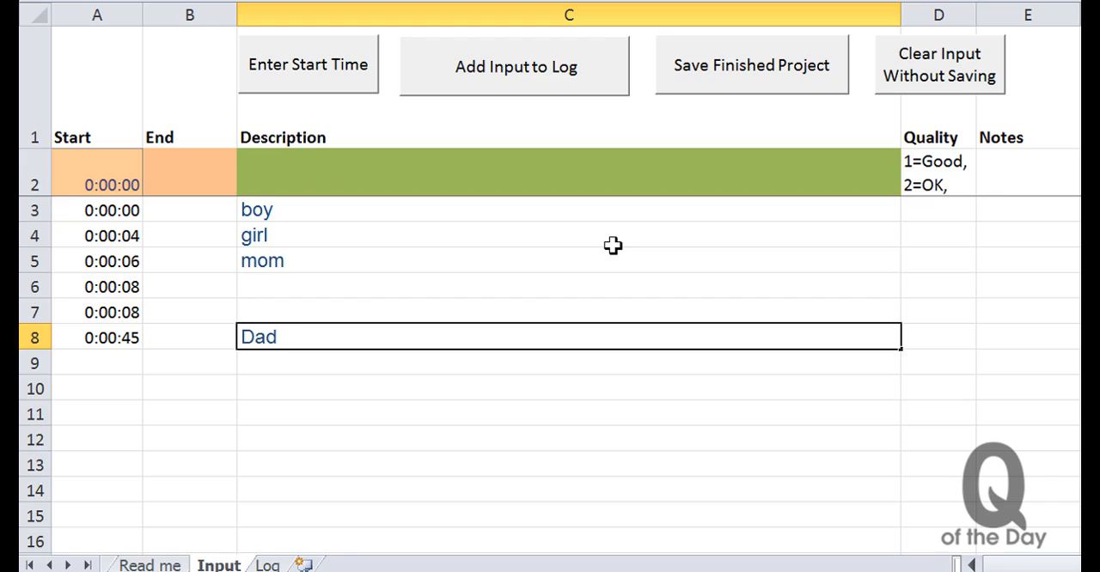
{"action": "key", "text": "Return"}
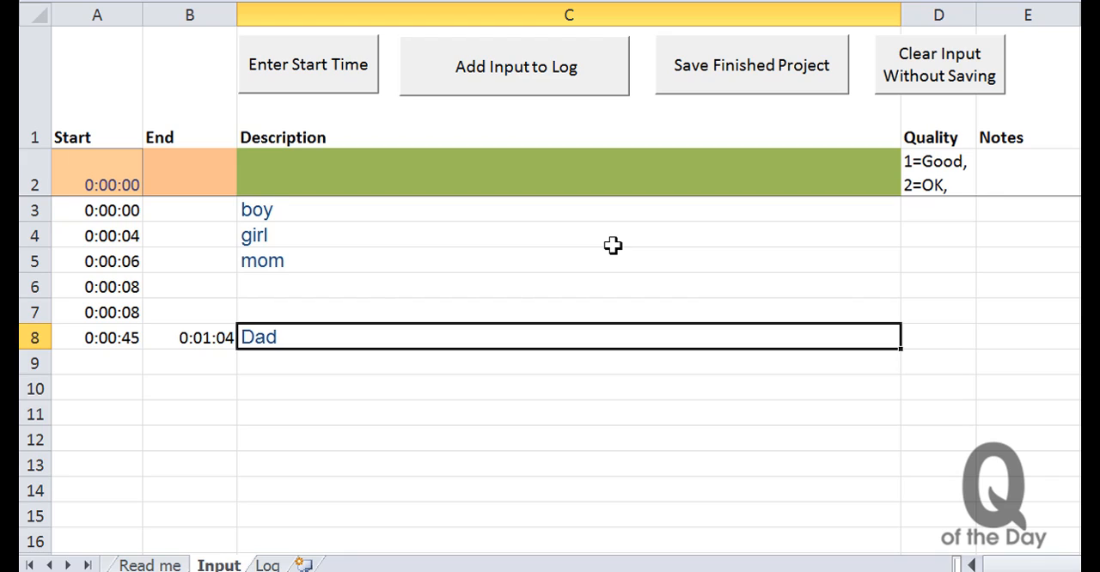
- Set the Dad entry's quality to 1, add the note lfksdafjsdalkfj and return to the quality cell
{"action": "key", "text": "Tab"}
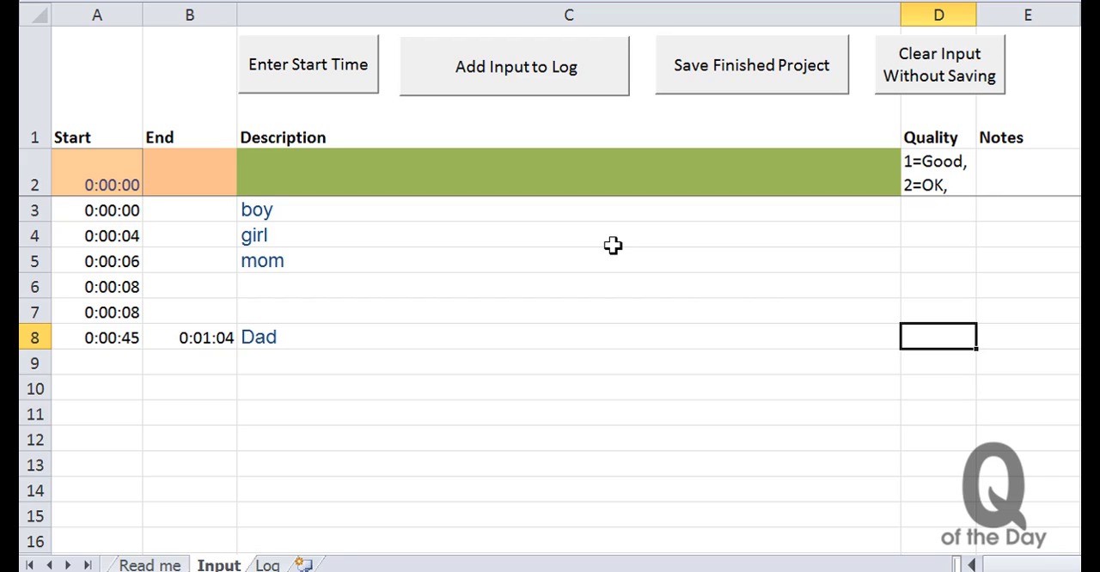
{"action": "type", "text": "1"}
{"action": "key", "text": "Tab"}
{"action": "type", "text": "lfksdafjsdalkfj"}
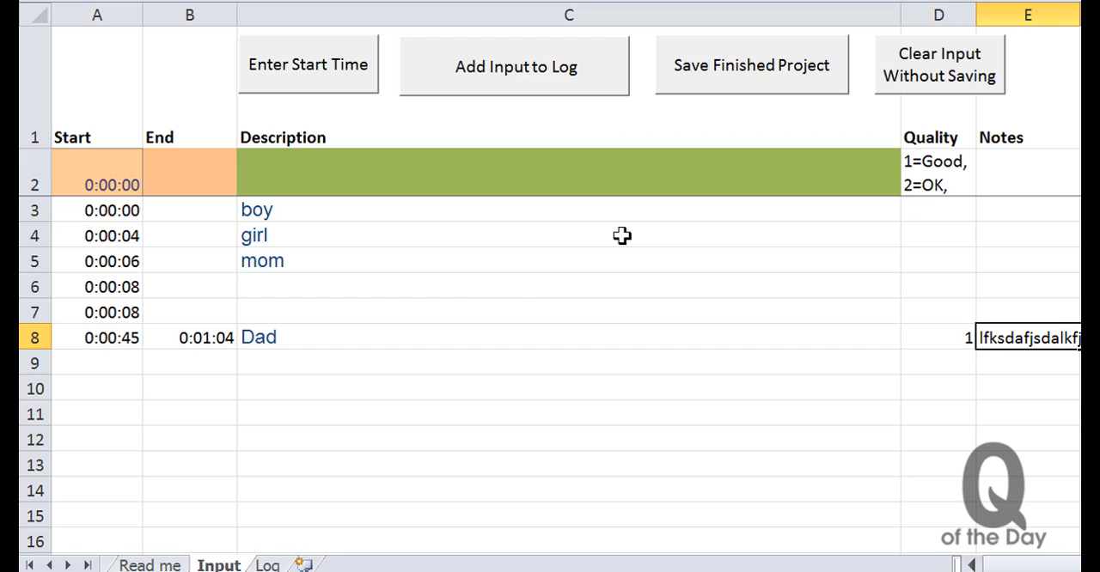
{"action": "key", "text": "shift+Tab"}
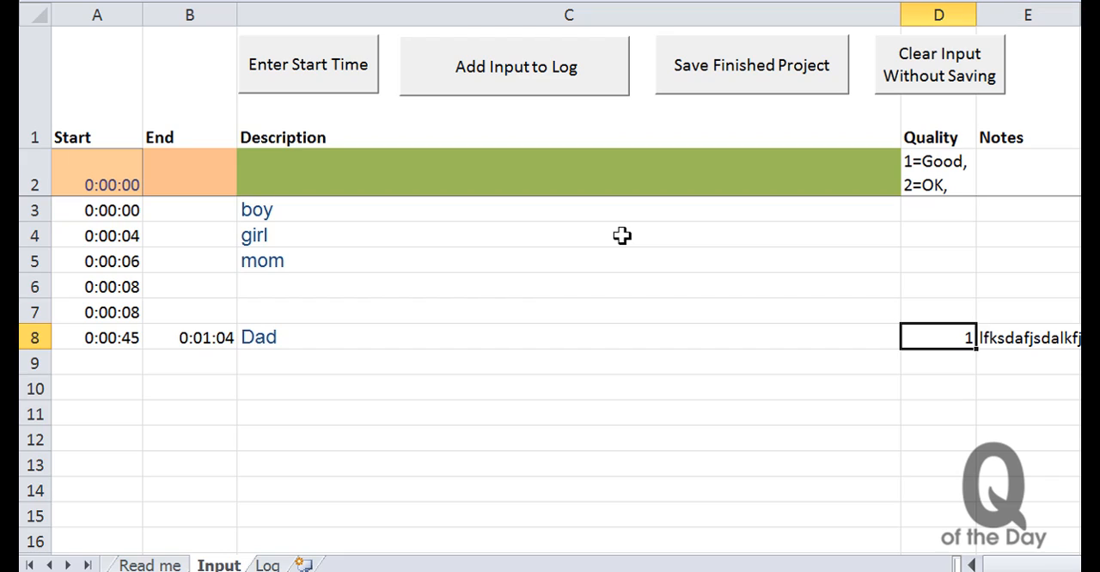